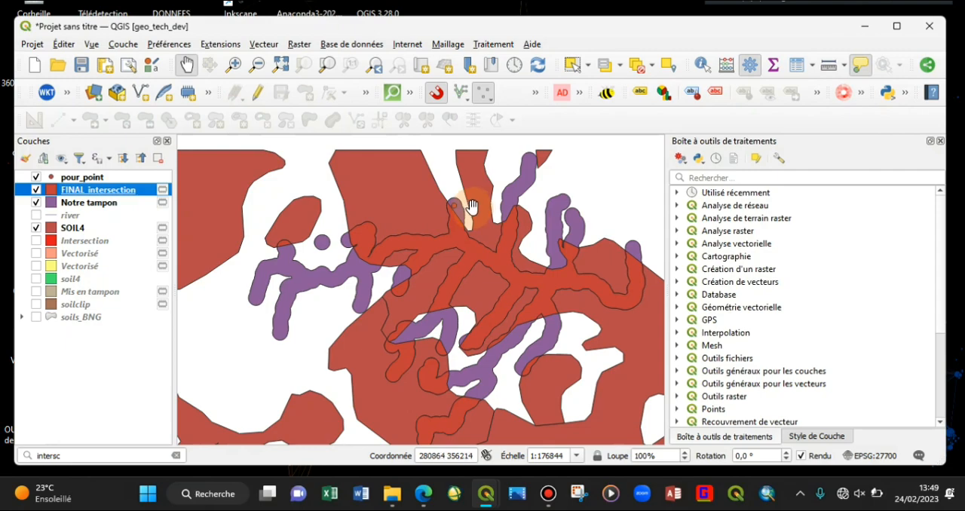
Step: Switch to the Buffer_soil4 model window and rearrange the Couche source, Buffer, Notre tampon and Couche soil elements into a tidier layout
{"action": "mouse_move", "coordinate": [485, 493]}
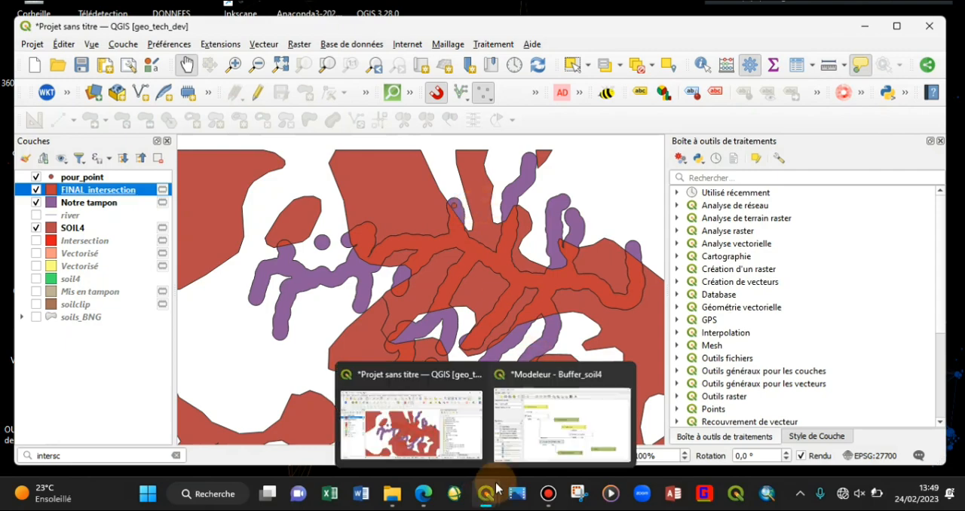
{"action": "left_click", "coordinate": [550, 461]}
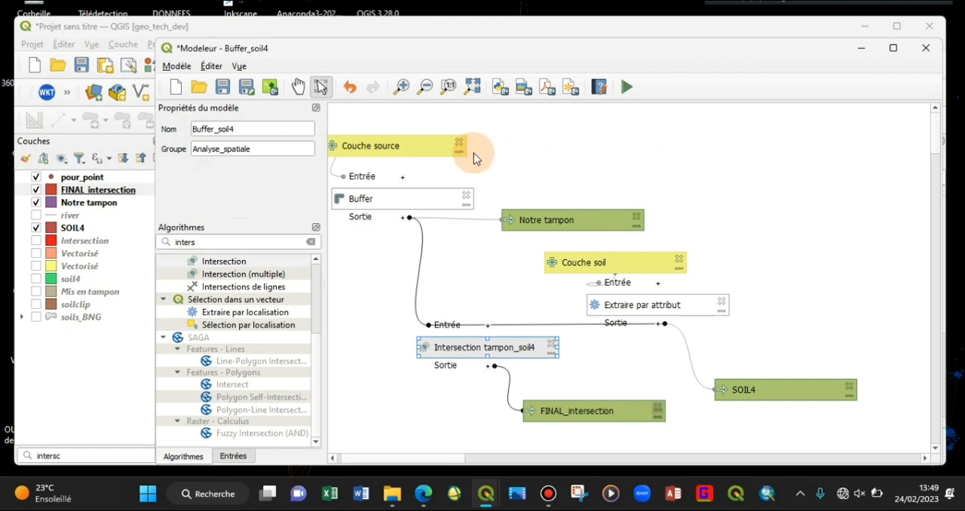
{"action": "left_click_drag", "start_coordinate": [416, 146], "coordinate": [440, 136]}
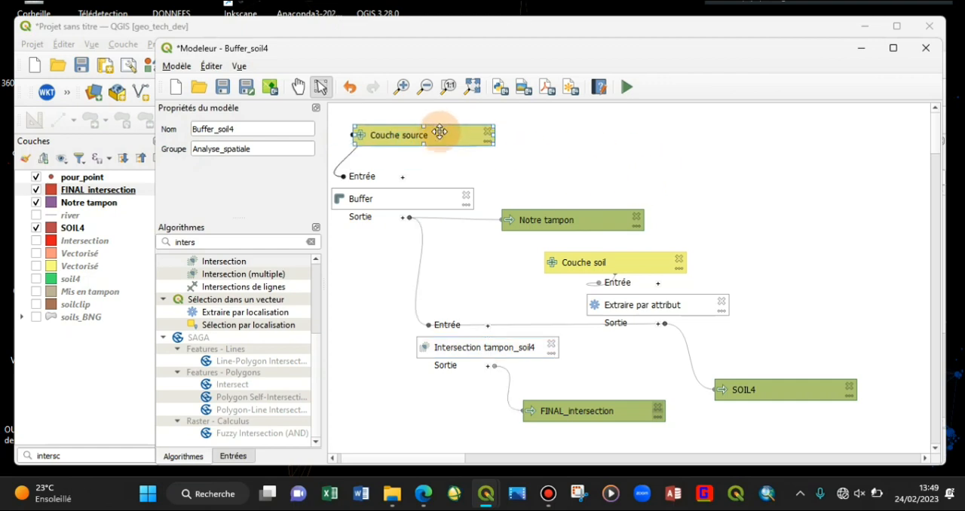
{"action": "left_click", "coordinate": [239, 66]}
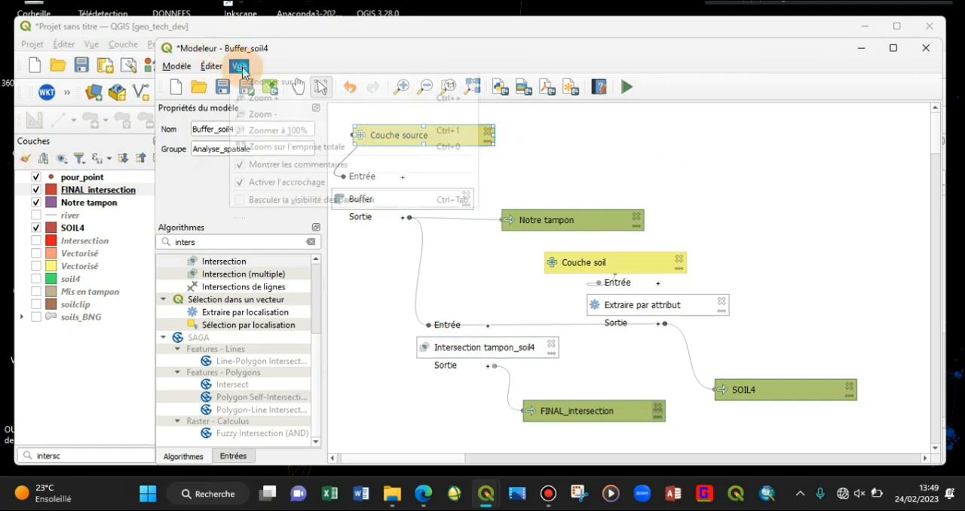
{"action": "left_click", "coordinate": [522, 176]}
{"action": "left_click_drag", "start_coordinate": [405, 204], "coordinate": [427, 182]}
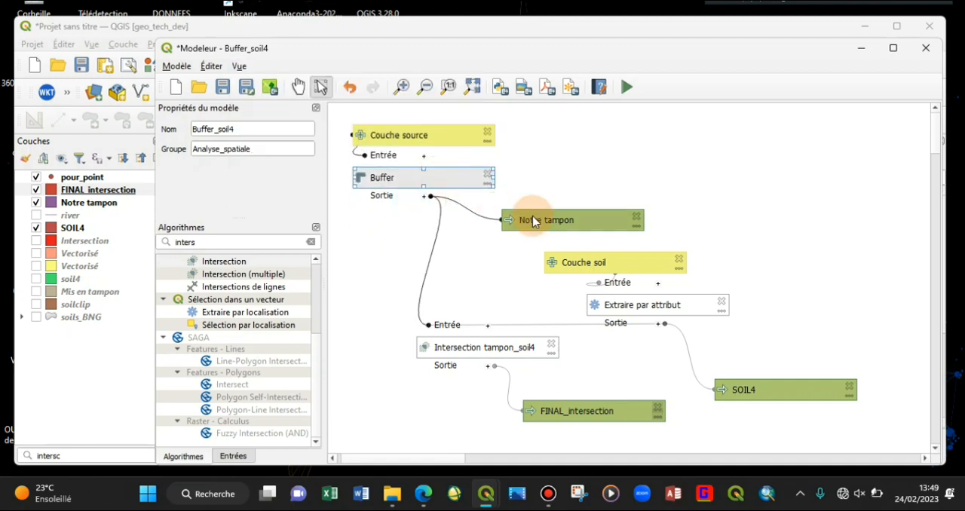
{"action": "left_click_drag", "start_coordinate": [538, 223], "coordinate": [494, 244]}
{"action": "left_click_drag", "start_coordinate": [632, 266], "coordinate": [660, 262]}
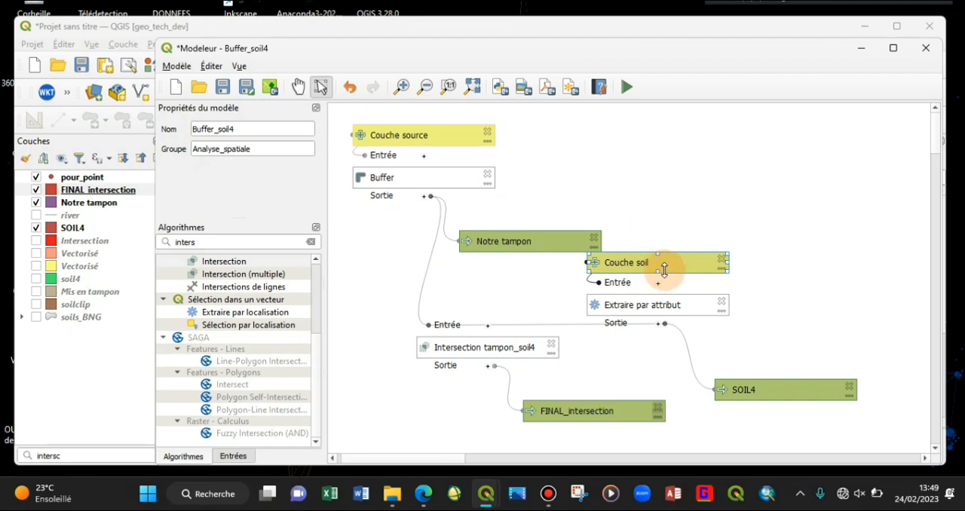
{"action": "left_click", "coordinate": [378, 226]}
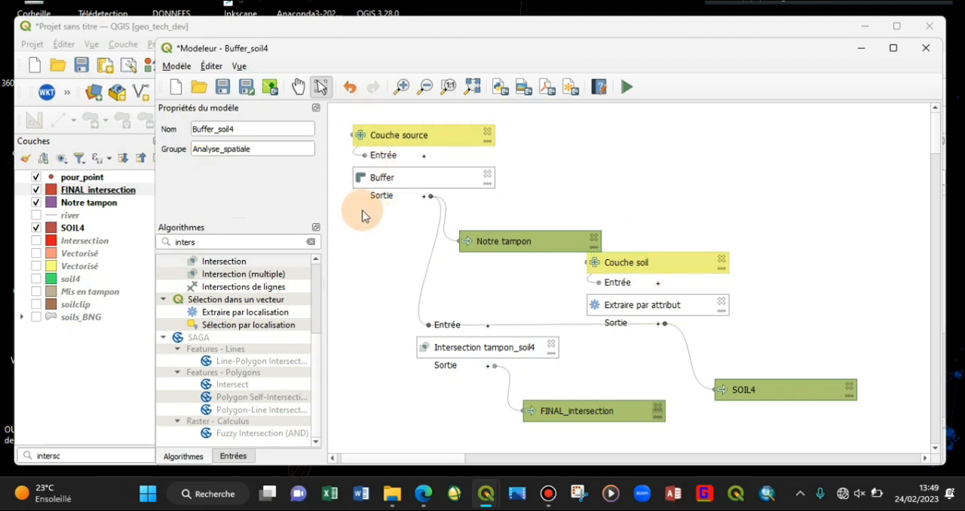
Step: Add a group box to the model and fit it around the Couche source, Buffer and Notre tampon elements
{"action": "left_click", "coordinate": [239, 66]}
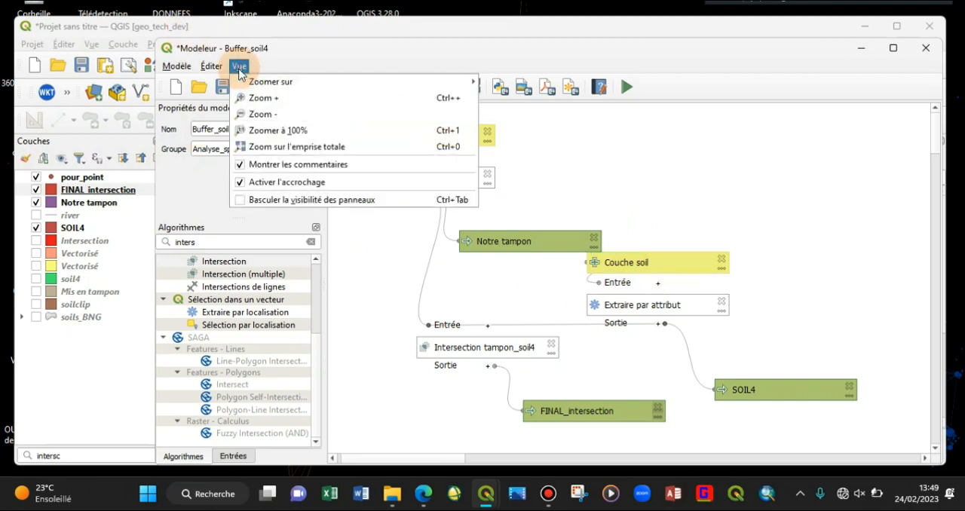
{"action": "mouse_move", "coordinate": [212, 75]}
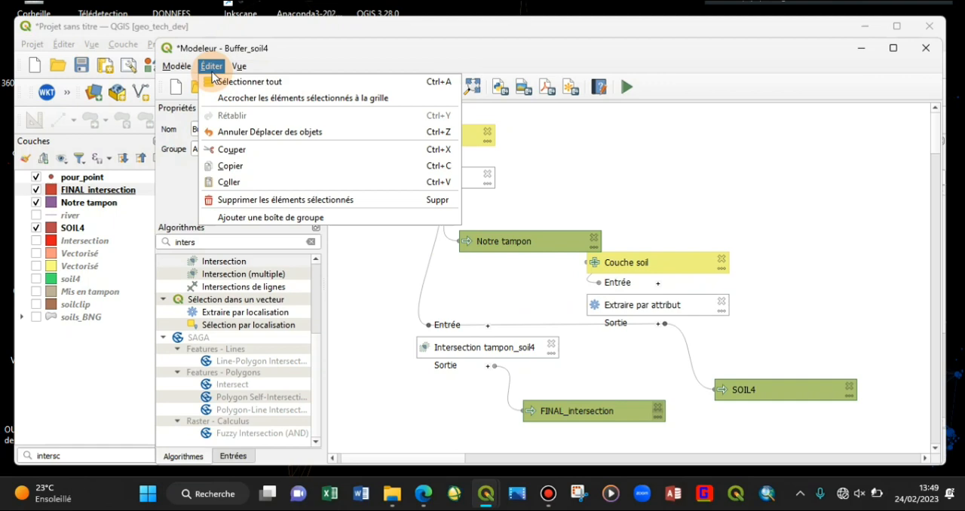
{"action": "left_click", "coordinate": [270, 218]}
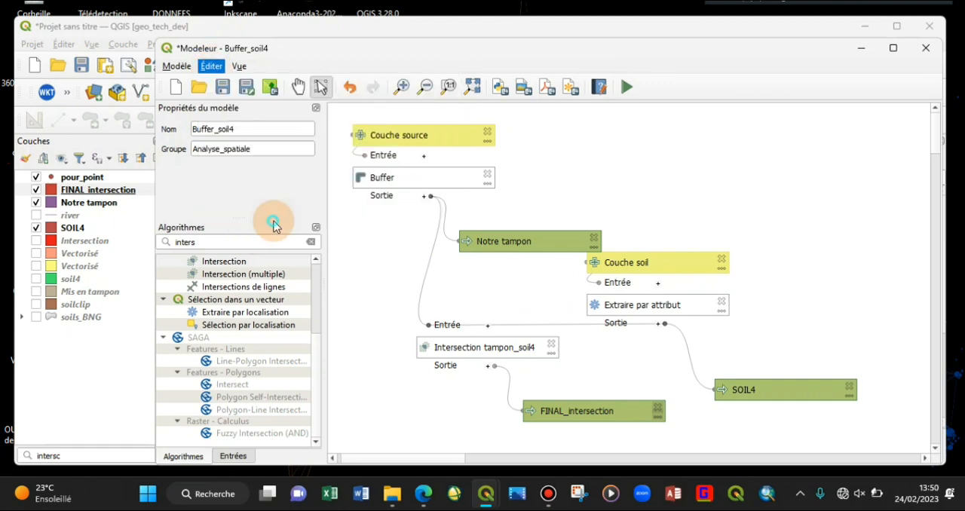
{"action": "left_click_drag", "start_coordinate": [682, 177], "coordinate": [509, 138]}
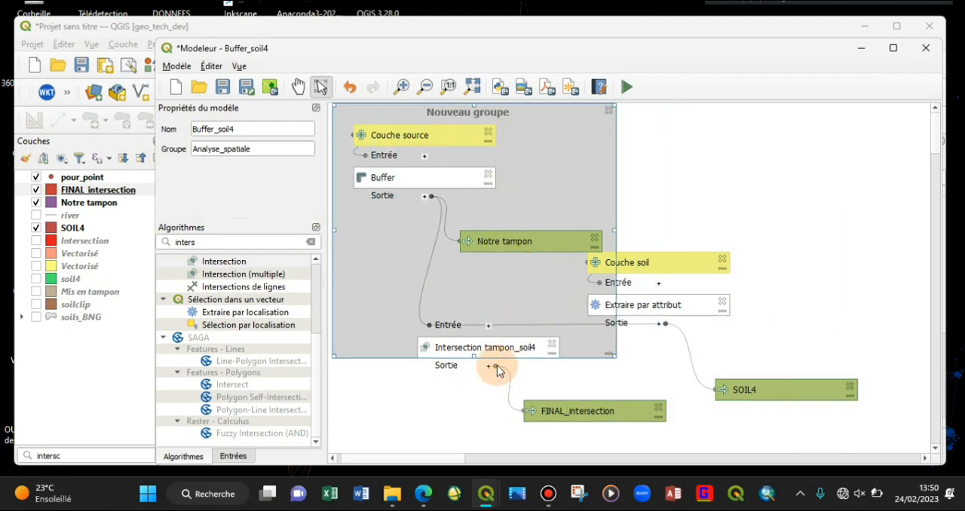
{"action": "left_click_drag", "start_coordinate": [503, 357], "coordinate": [524, 268]}
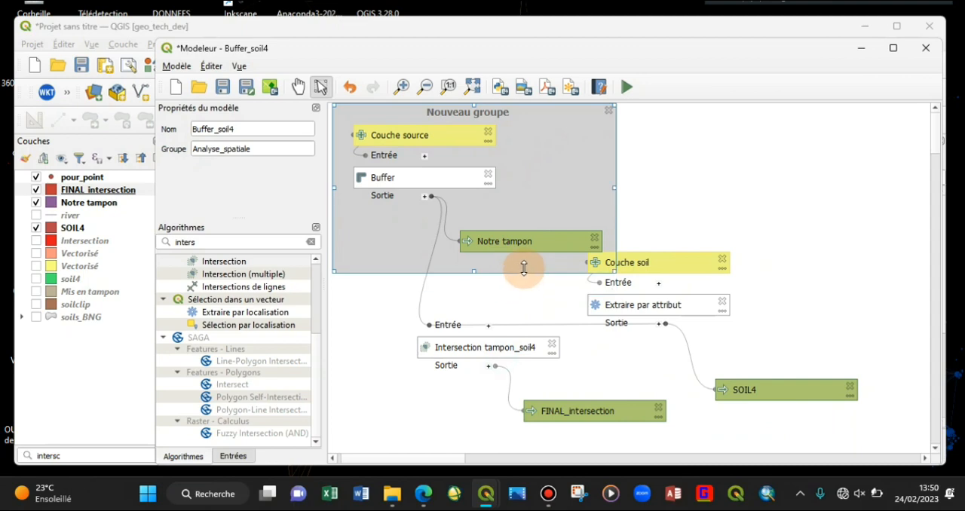
Step: Set the colour of the group box around the Buffer elements to the standard blue
{"action": "double_click", "coordinate": [605, 159]}
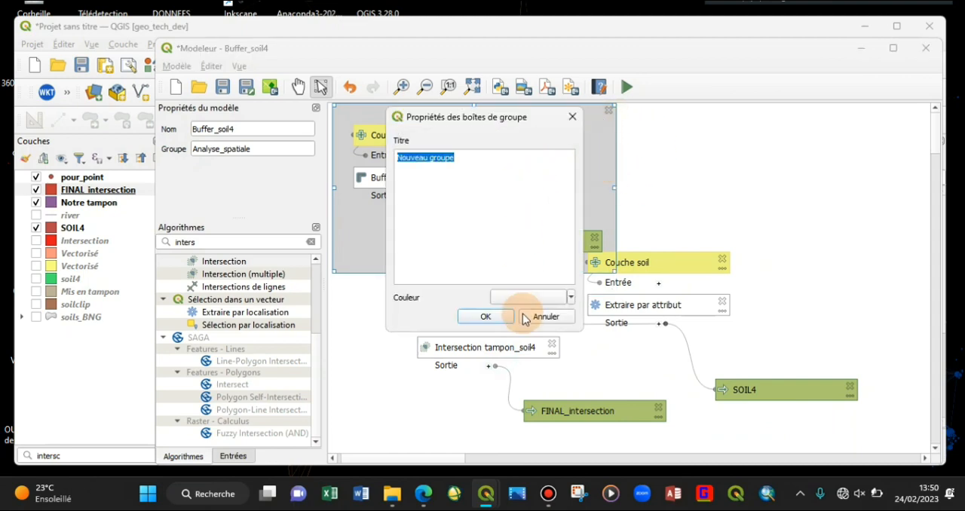
{"action": "left_click", "coordinate": [571, 297]}
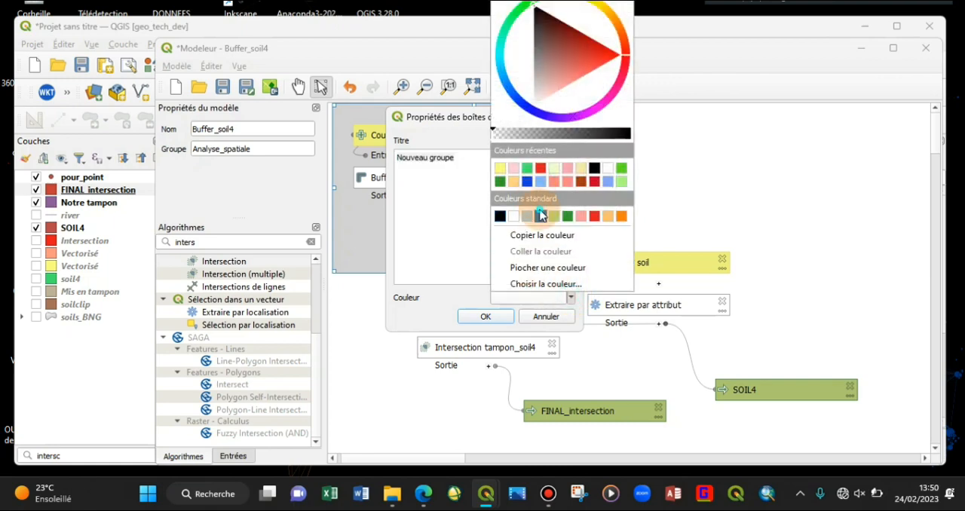
{"action": "left_click", "coordinate": [541, 216]}
{"action": "left_click", "coordinate": [488, 316]}
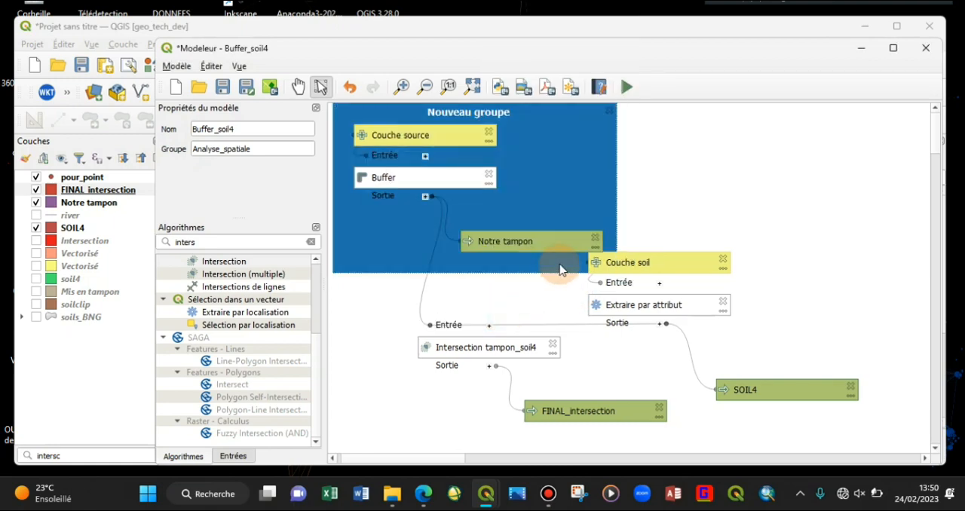
Step: Move the Couche soil and Extraire par attribut elements to the right, clear of the blue group box
{"action": "left_click_drag", "start_coordinate": [670, 266], "coordinate": [755, 242]}
{"action": "left_click_drag", "start_coordinate": [673, 311], "coordinate": [716, 312]}
{"action": "left_click", "coordinate": [738, 248]}
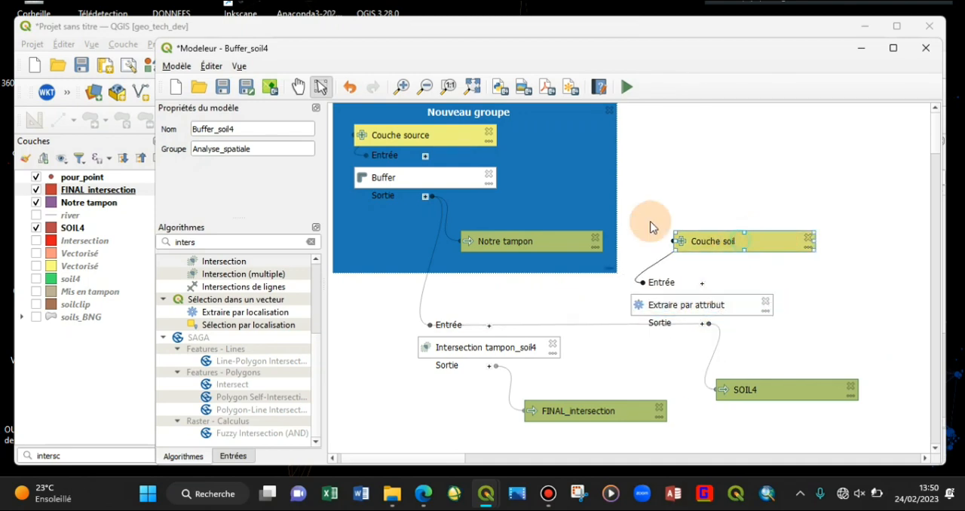
Step: Duplicate the blue group box and place the copy behind the Couche soil and Extraire par attribut elements
{"action": "left_click", "coordinate": [609, 203]}
{"action": "key", "text": "ctrl+v"}
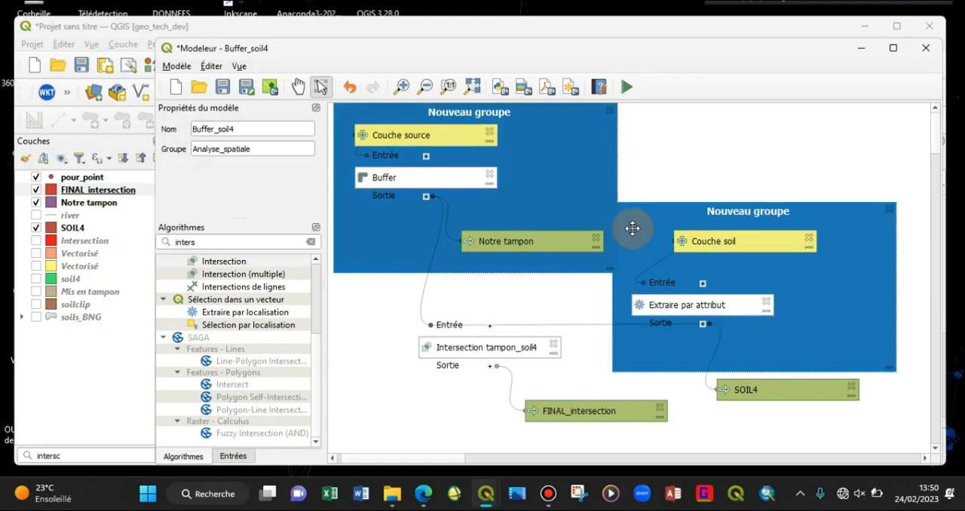
{"action": "left_click_drag", "start_coordinate": [794, 294], "coordinate": [826, 255]}
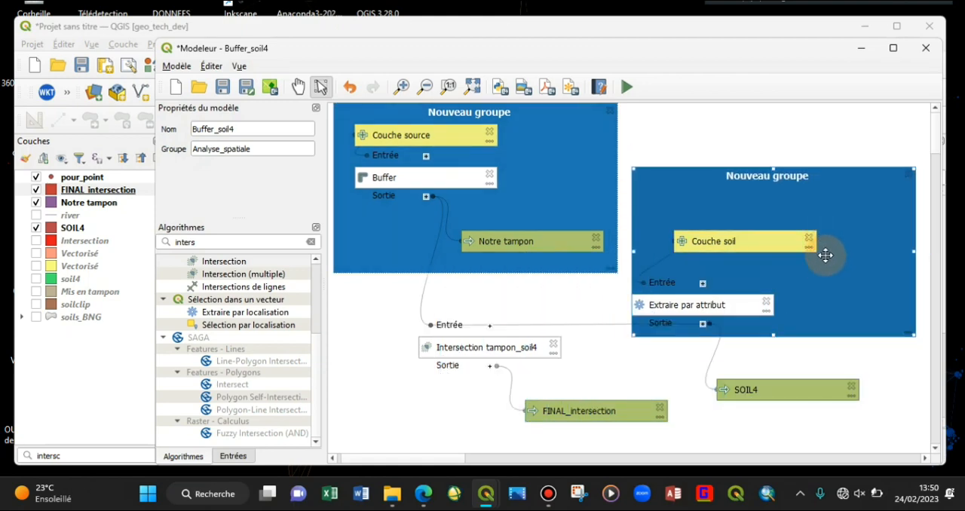
Step: Set the colour of the group box around the Couche soil elements to the standard green
{"action": "double_click", "coordinate": [849, 253]}
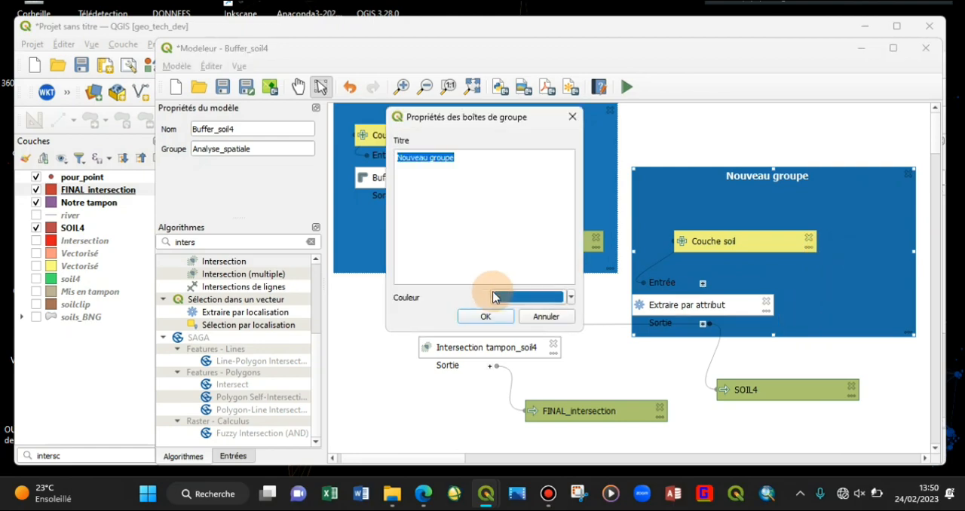
{"action": "left_click", "coordinate": [571, 298]}
{"action": "left_click", "coordinate": [571, 215]}
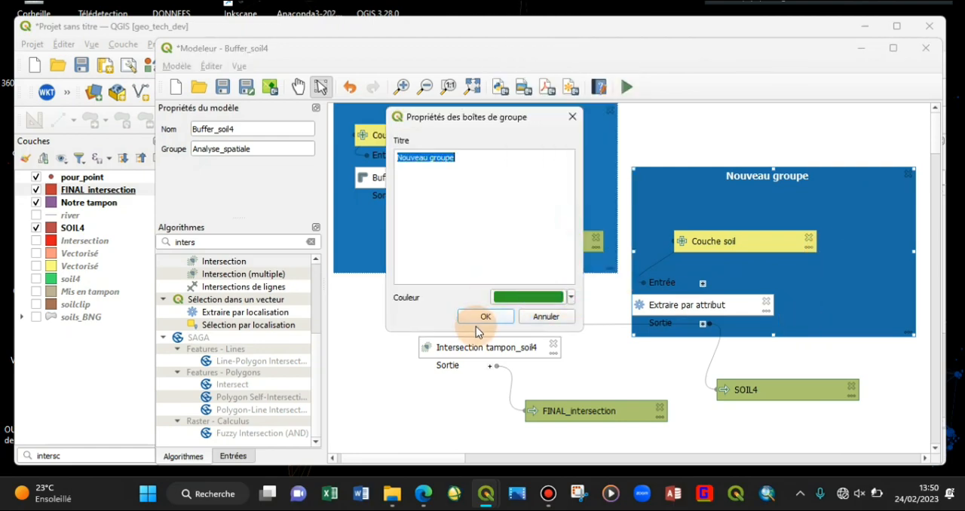
{"action": "left_click", "coordinate": [486, 316]}
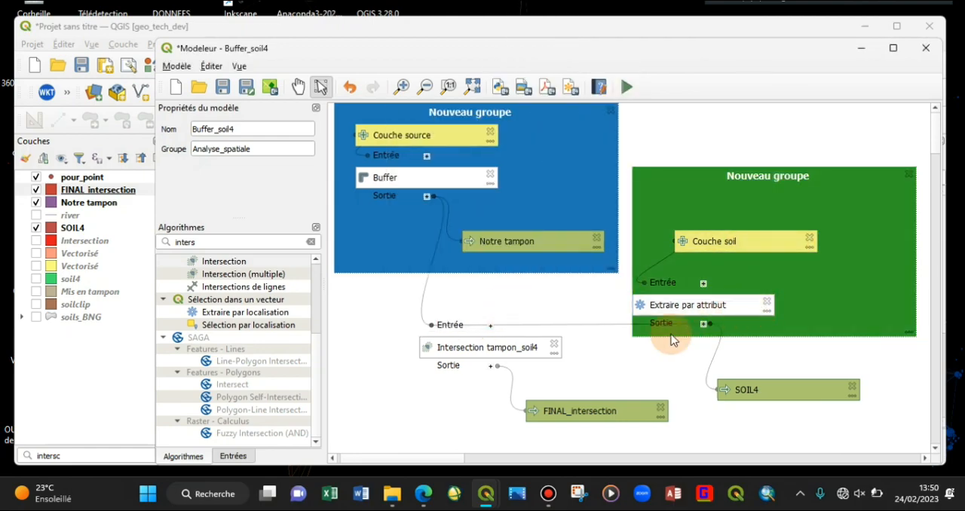
Step: Duplicate the green group box behind the Intersection tampon_soil4 and FINAL_intersection elements and colour the copy red
{"action": "left_click", "coordinate": [832, 274]}
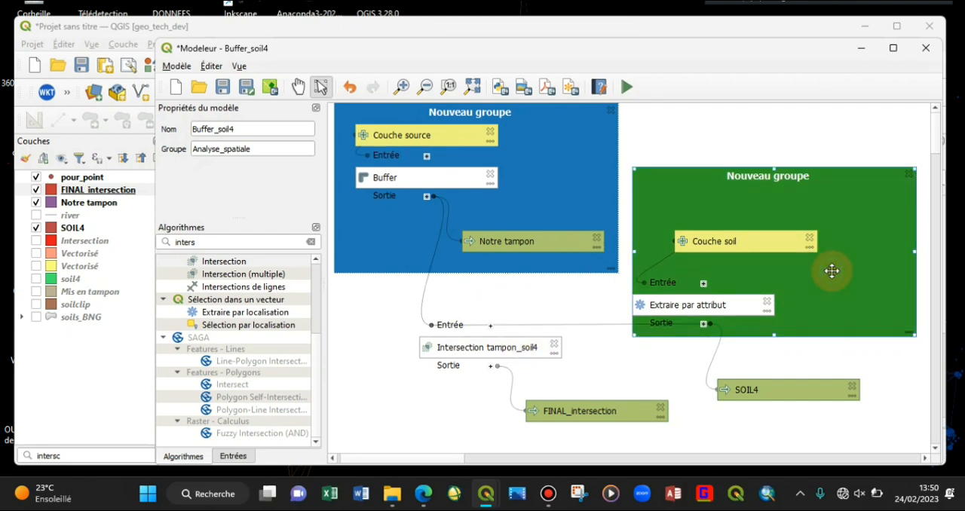
{"action": "left_click_drag", "start_coordinate": [829, 271], "coordinate": [452, 370]}
{"action": "double_click", "coordinate": [439, 397]}
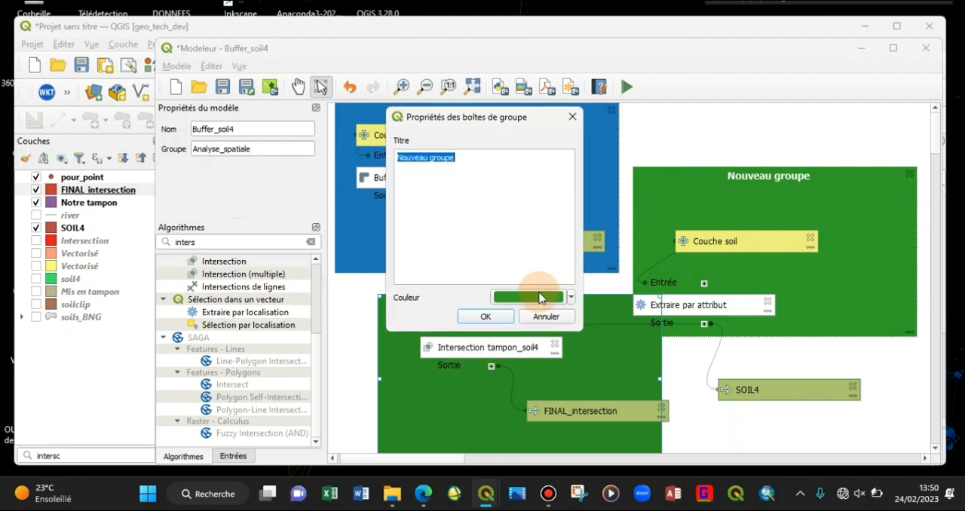
{"action": "left_click", "coordinate": [571, 298]}
{"action": "left_click", "coordinate": [593, 216]}
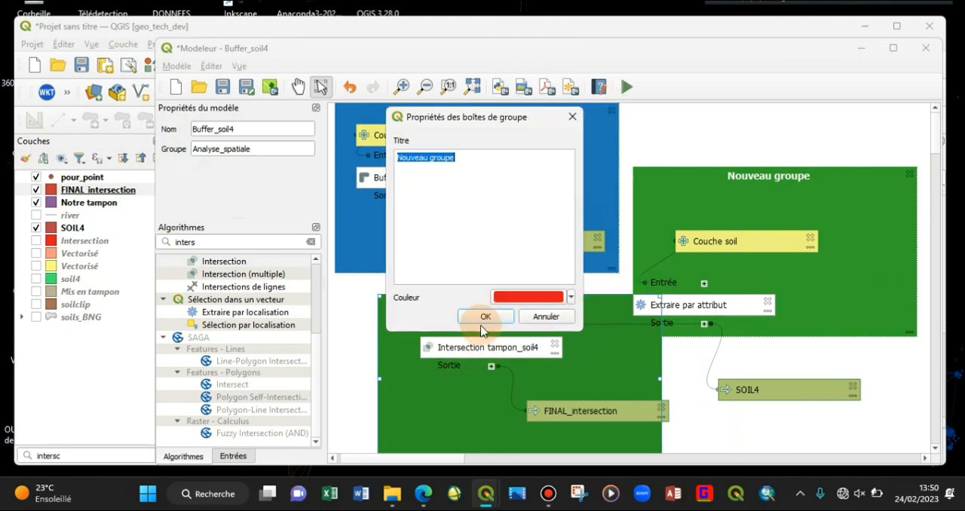
{"action": "left_click", "coordinate": [484, 317]}
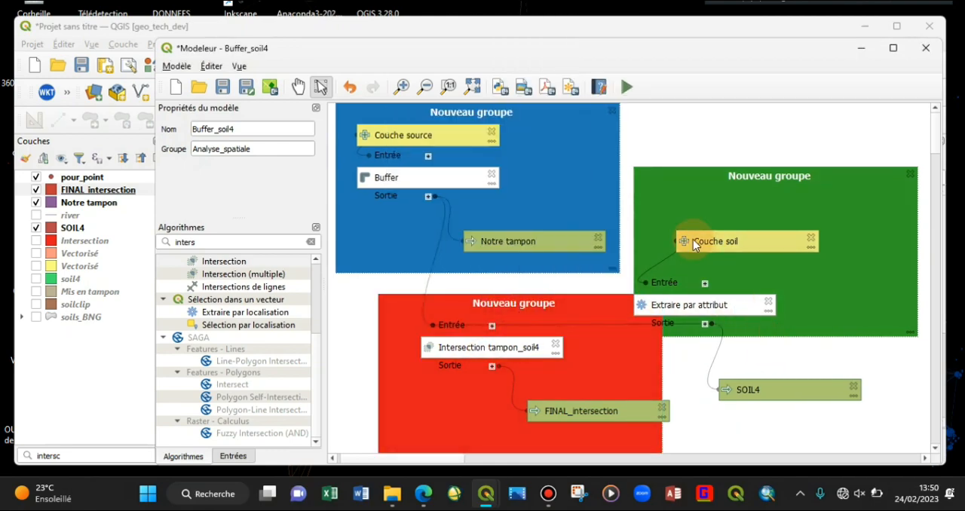
Step: Reposition Notre tampon inside the blue group and Couche soil and Extraire par attribut well inside the green group
{"action": "left_click_drag", "start_coordinate": [554, 249], "coordinate": [554, 221]}
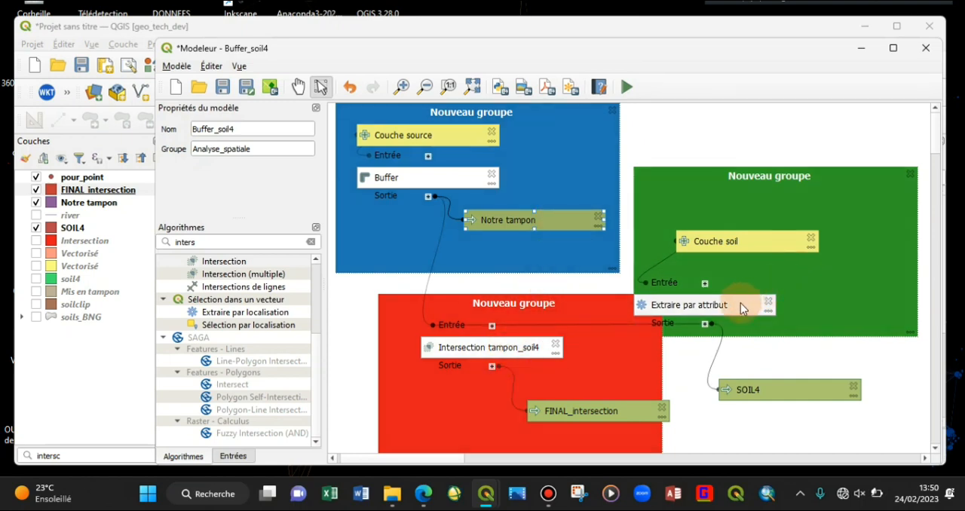
{"action": "mouse_move", "coordinate": [741, 304]}
{"action": "left_mouse_down"}
{"action": "mouse_move", "coordinate": [718, 217]}
{"action": "mouse_move", "coordinate": [712, 303]}
{"action": "mouse_move", "coordinate": [739, 303]}
{"action": "left_mouse_up"}
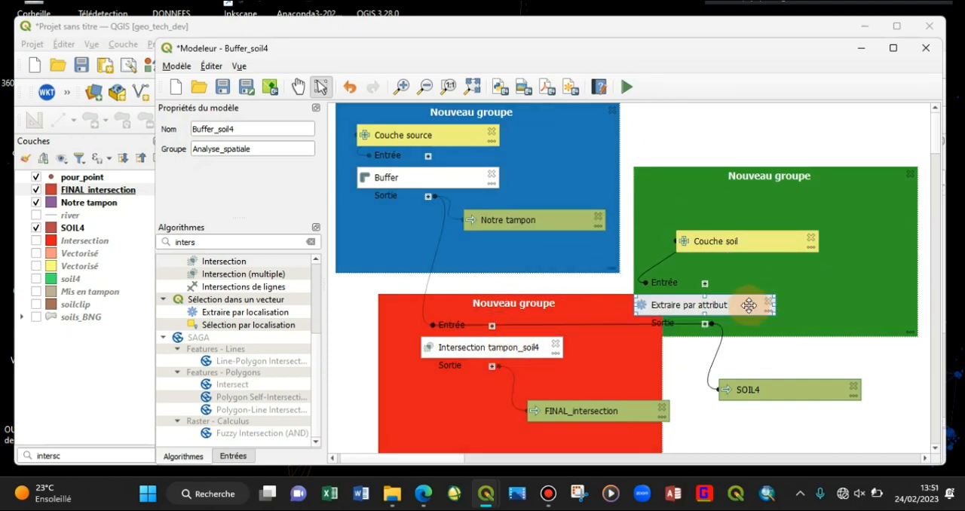
{"action": "left_click_drag", "start_coordinate": [684, 240], "coordinate": [758, 223]}
{"action": "left_click_drag", "start_coordinate": [730, 302], "coordinate": [772, 277]}
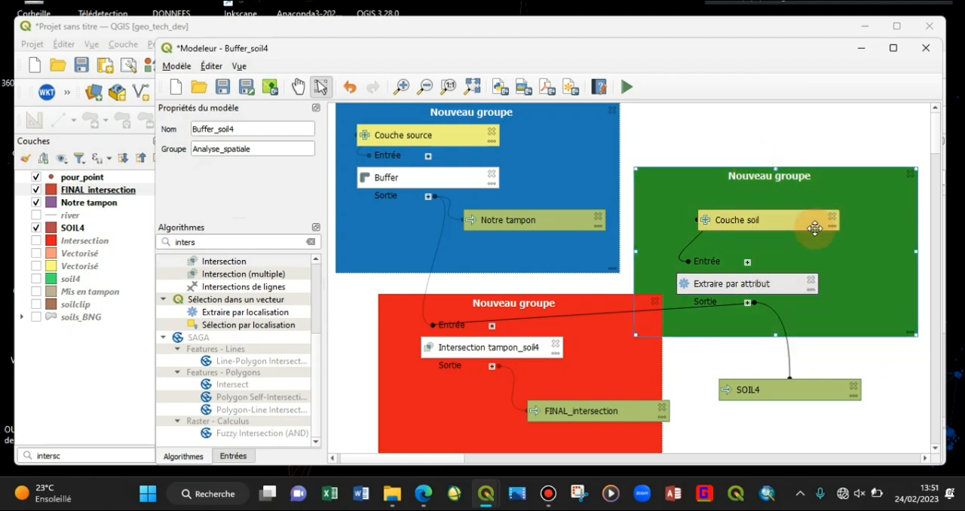
Step: Move the green group with its elements up level with the blue one, and shift the red group with its elements to the right
{"action": "left_click_drag", "start_coordinate": [867, 254], "coordinate": [867, 190]}
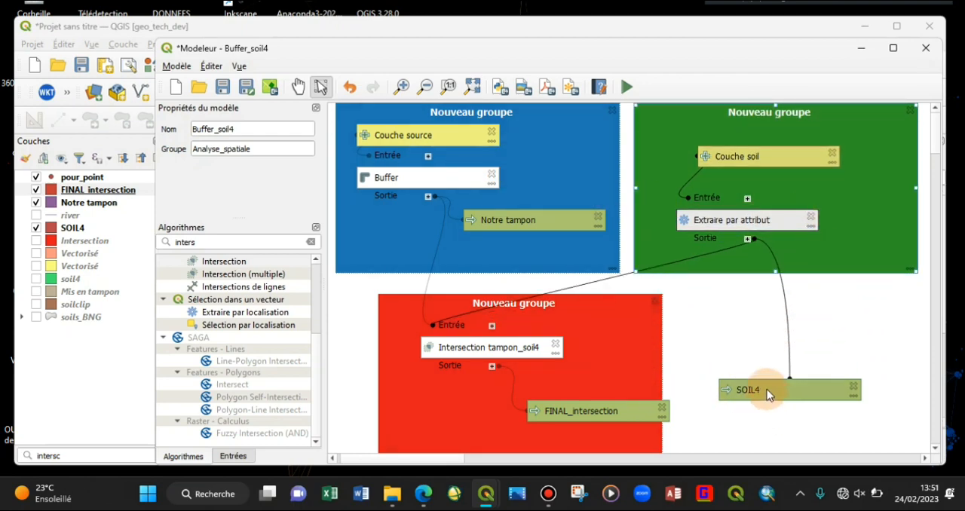
{"action": "left_click_drag", "start_coordinate": [769, 393], "coordinate": [855, 436]}
{"action": "left_click_drag", "start_coordinate": [626, 407], "coordinate": [541, 409]}
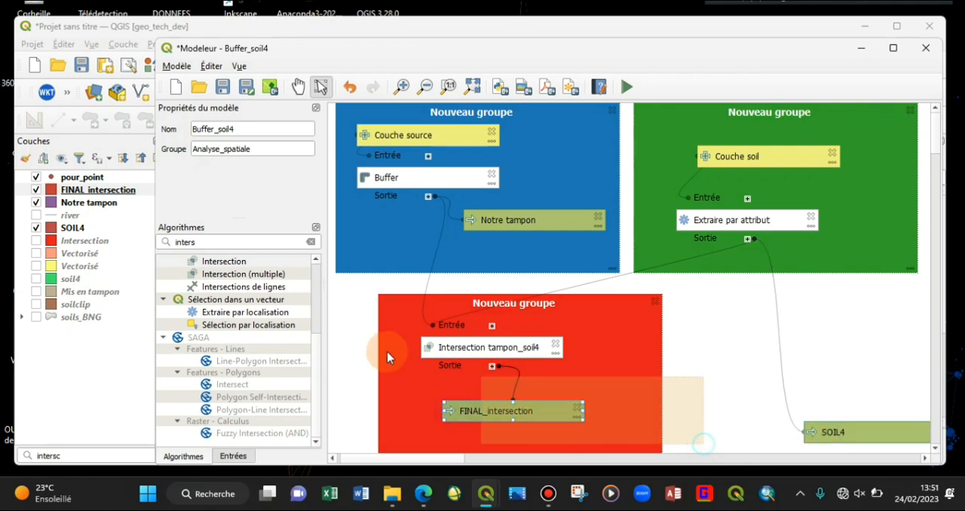
{"action": "left_click_drag", "start_coordinate": [592, 356], "coordinate": [679, 354]}
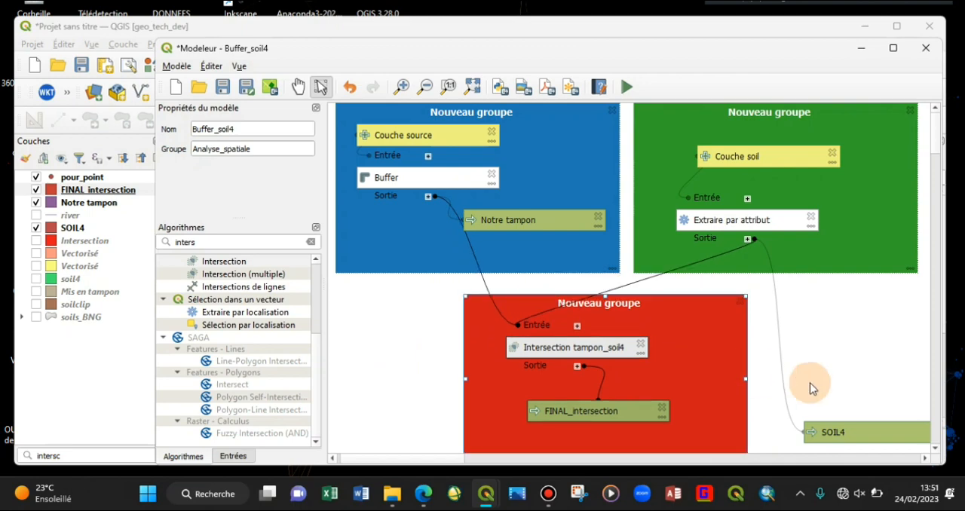
Step: Place SOIL4 and Notre tampon along the lower edges of the green and blue groups, and align the Intersection tampon_soil4 and FINAL_intersection elements vertically
{"action": "left_click", "coordinate": [833, 431]}
{"action": "left_click_drag", "start_coordinate": [835, 432], "coordinate": [801, 254]}
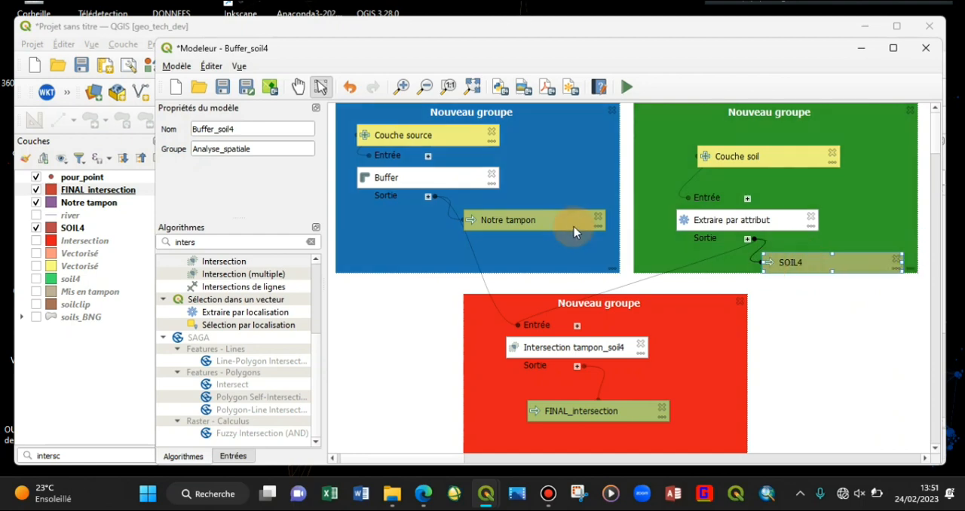
{"action": "left_click_drag", "start_coordinate": [548, 220], "coordinate": [420, 261]}
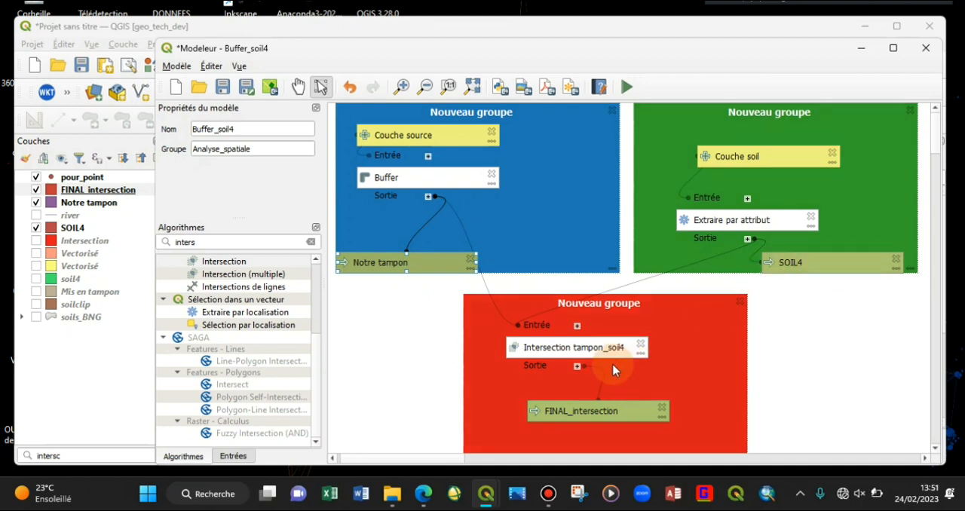
{"action": "left_click_drag", "start_coordinate": [595, 349], "coordinate": [639, 349]}
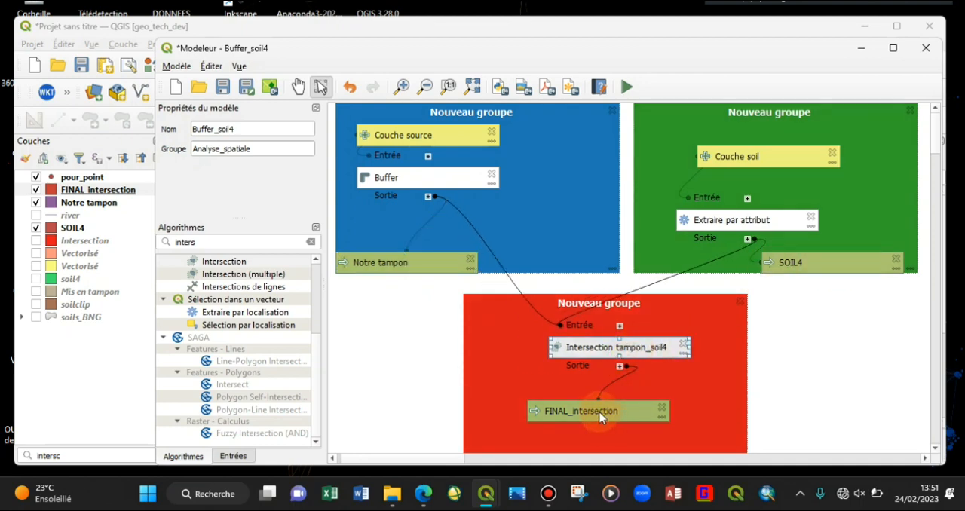
{"action": "mouse_move", "coordinate": [603, 413]}
{"action": "left_mouse_down"}
{"action": "mouse_move", "coordinate": [615, 410]}
{"action": "mouse_move", "coordinate": [615, 425]}
{"action": "mouse_move", "coordinate": [841, 403]}
{"action": "mouse_move", "coordinate": [606, 411]}
{"action": "left_mouse_up"}
{"action": "left_click", "coordinate": [878, 339]}
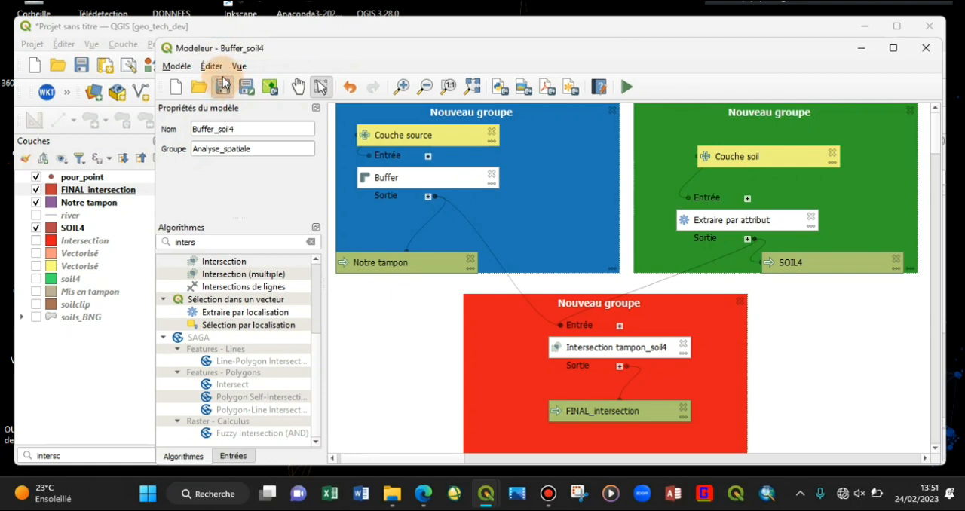
Step: Save the model inside the current project and find Buffer_soil4 in the main QGIS window's toolbox under Modèles du projet, Analyse_spatiale
{"action": "left_click", "coordinate": [268, 91]}
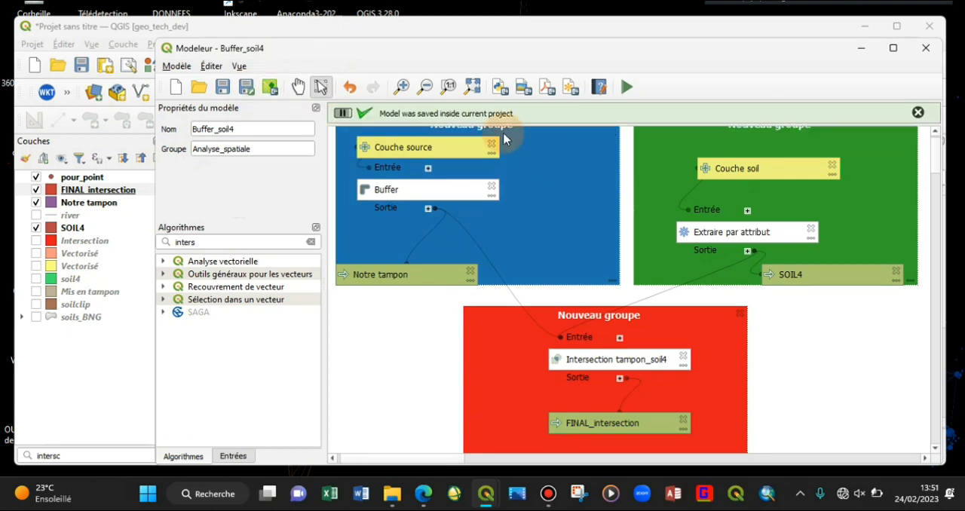
{"action": "left_click", "coordinate": [860, 48]}
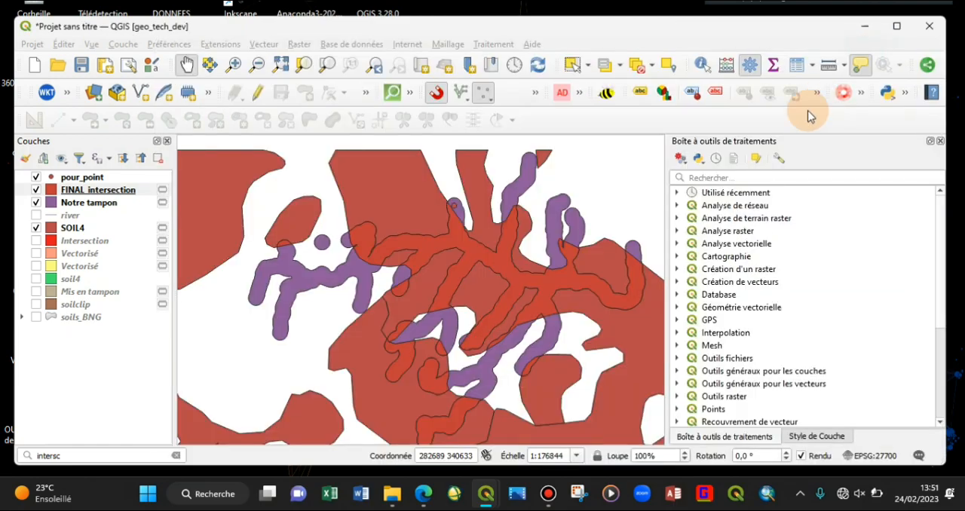
{"action": "scroll", "coordinate": [716, 251], "scroll_direction": "down", "scroll_amount": 4}
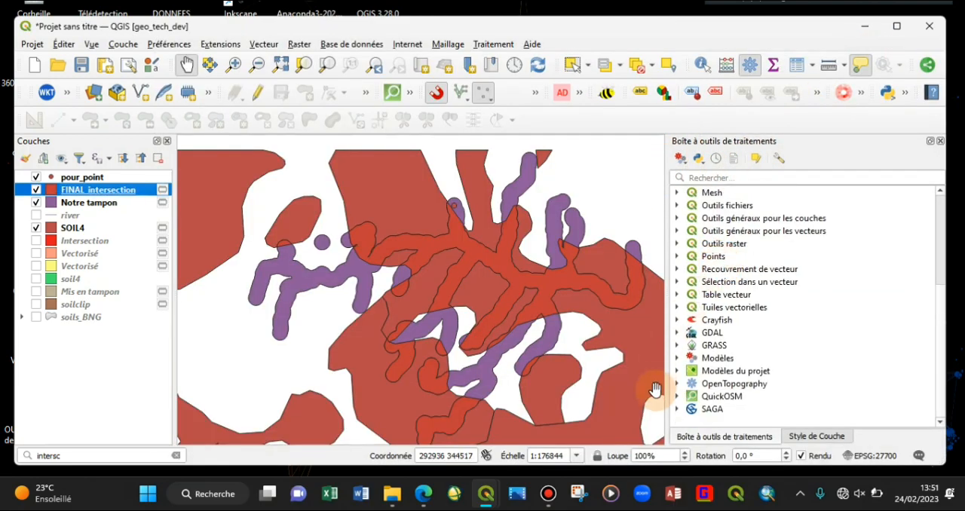
{"action": "left_click", "coordinate": [678, 373]}
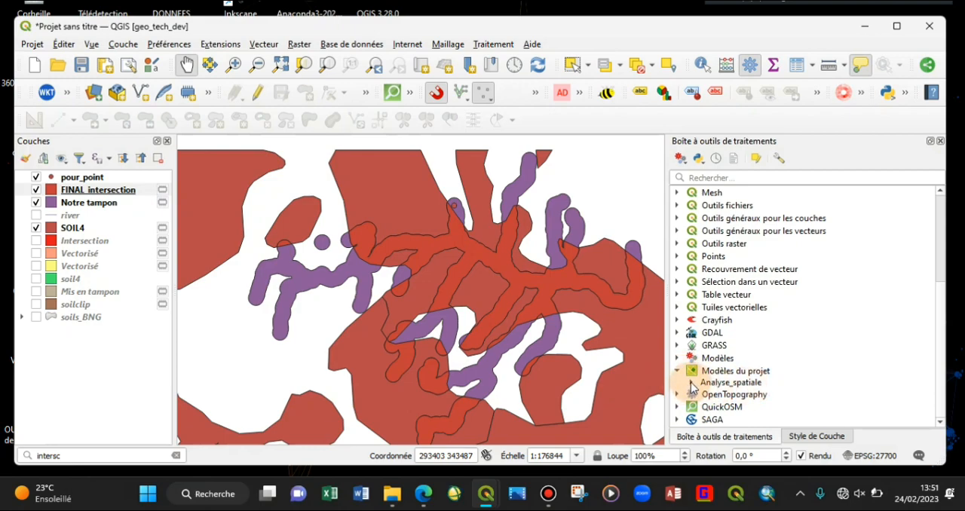
{"action": "left_click", "coordinate": [691, 383]}
{"action": "scroll", "coordinate": [742, 380], "scroll_direction": "down", "scroll_amount": 1}
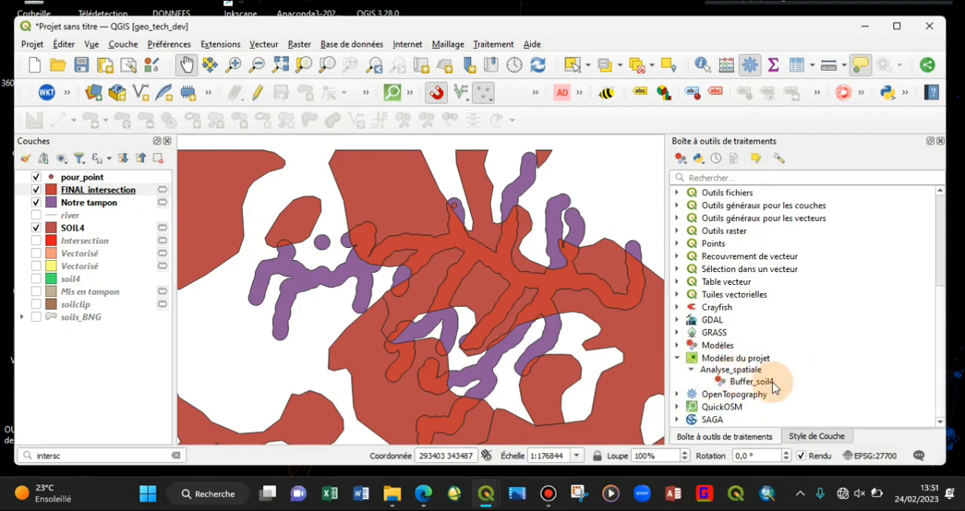
Step: Check the contents of the general Modèles group in the toolbox and return to the Buffer_soil4 model, showing it in full
{"action": "left_click", "coordinate": [678, 346]}
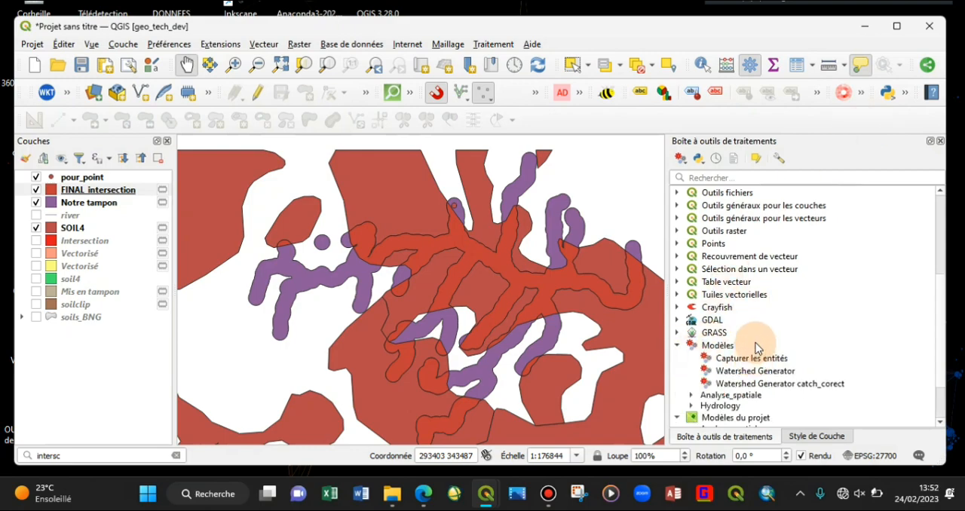
{"action": "left_click", "coordinate": [682, 346]}
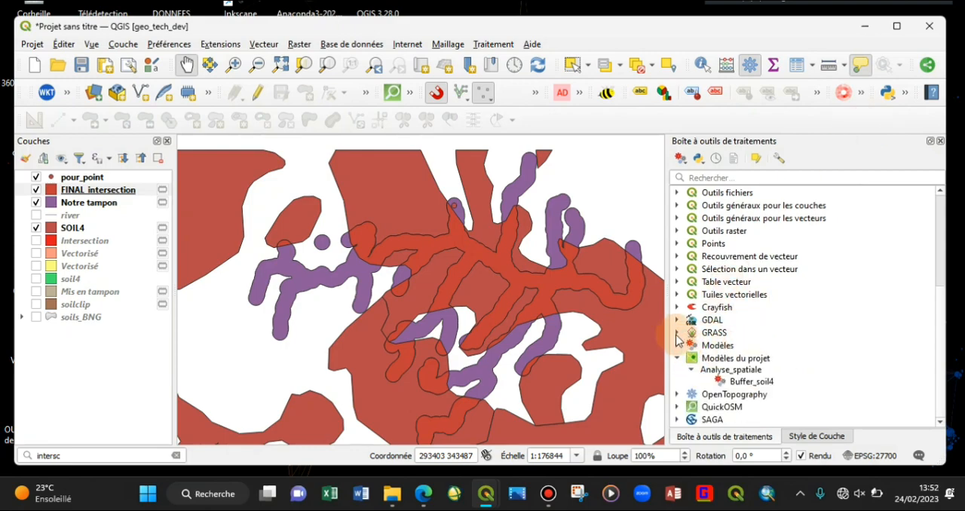
{"action": "mouse_move", "coordinate": [489, 493]}
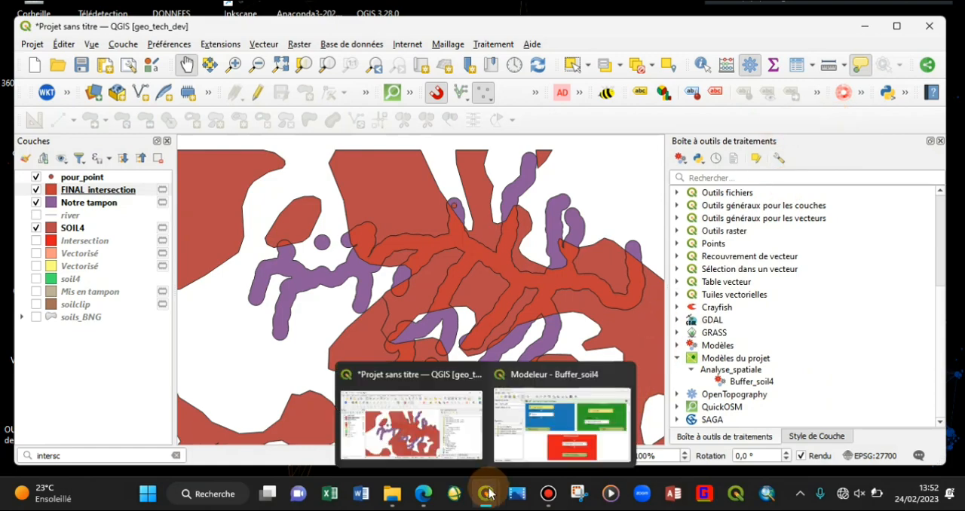
{"action": "left_click", "coordinate": [532, 435]}
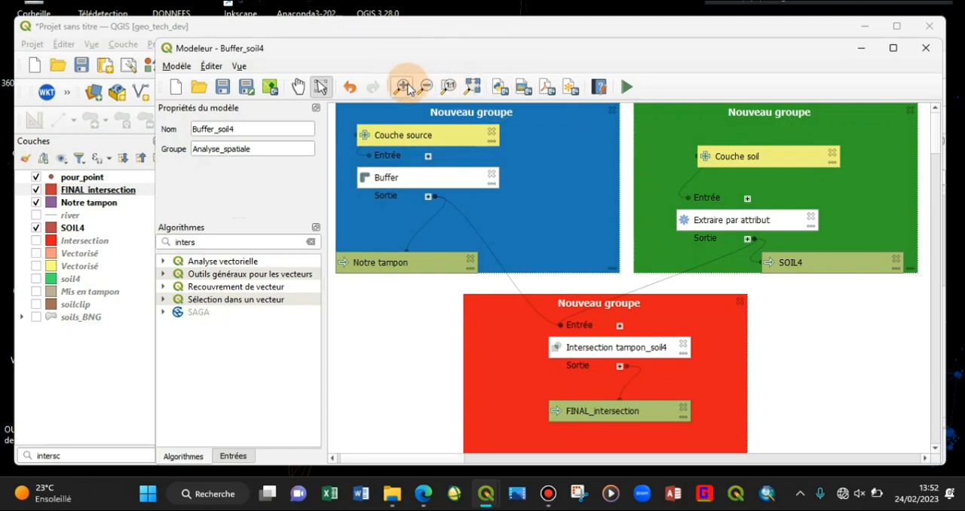
{"action": "left_click", "coordinate": [471, 88]}
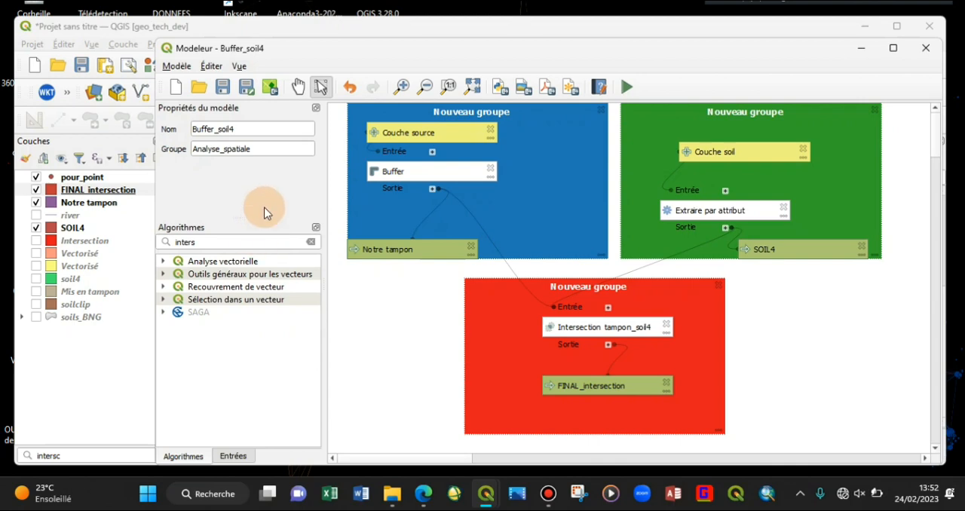
Step: Display the model's variables and edit history, look through the history entries, and hide both again
{"action": "right_click", "coordinate": [221, 229]}
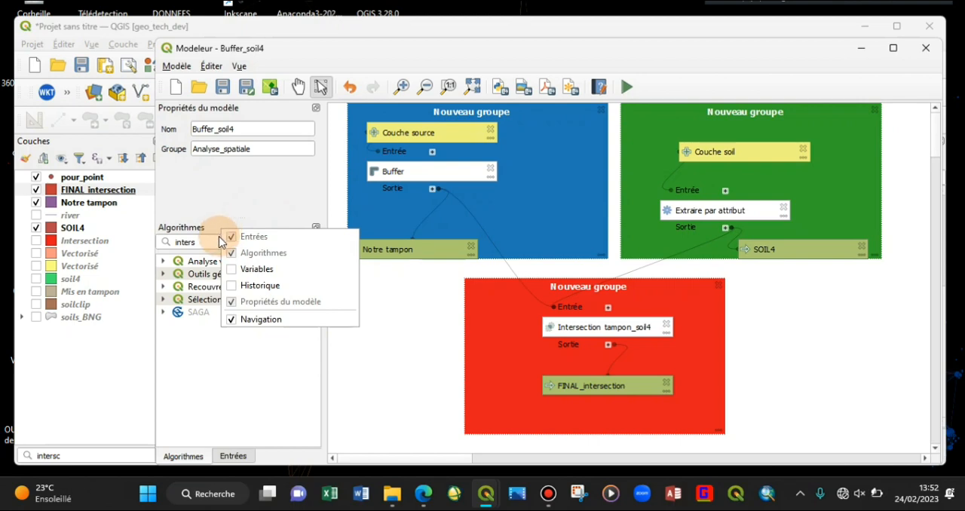
{"action": "left_click", "coordinate": [235, 269]}
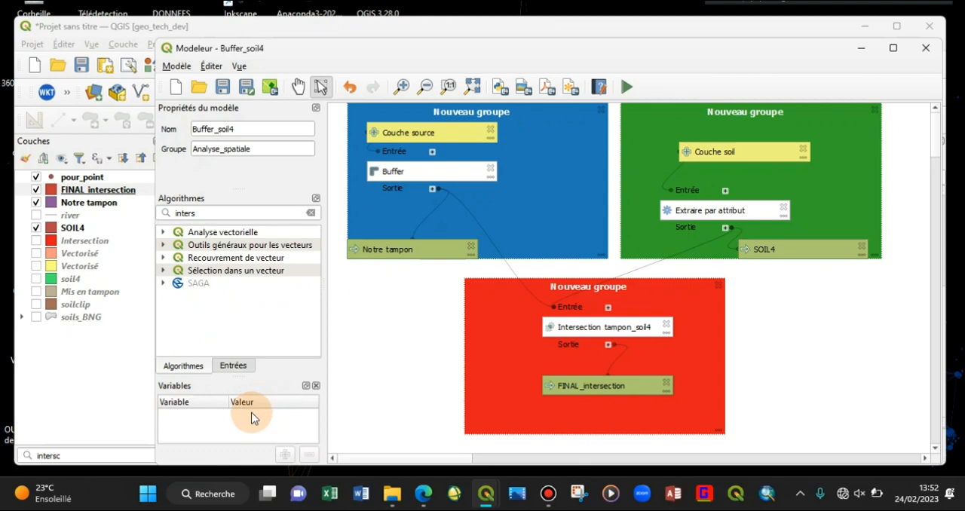
{"action": "right_click", "coordinate": [181, 199]}
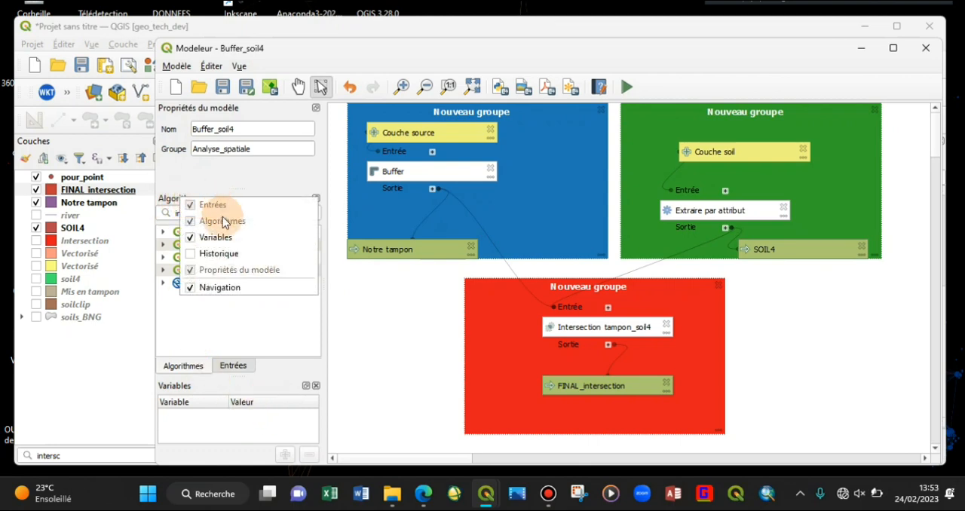
{"action": "left_click", "coordinate": [194, 254]}
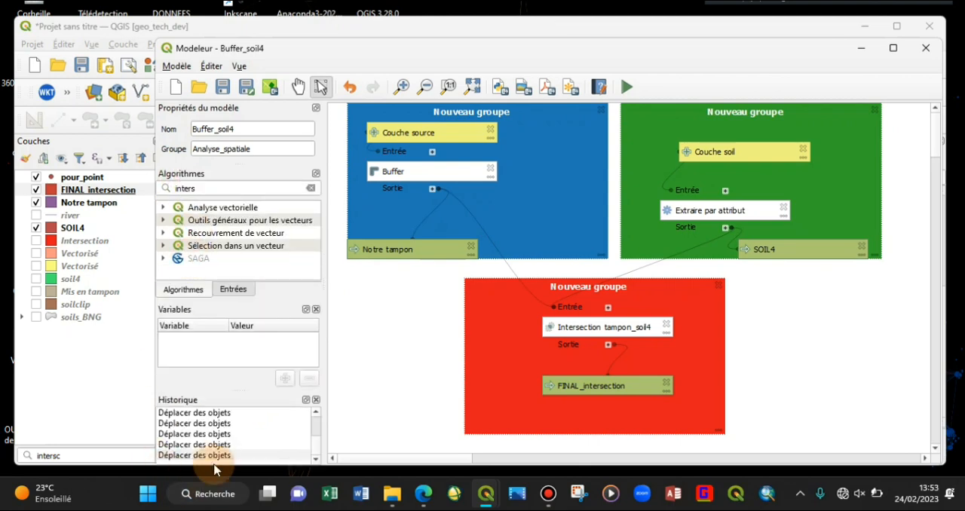
{"action": "scroll", "coordinate": [314, 424], "scroll_direction": "up", "scroll_amount": 3}
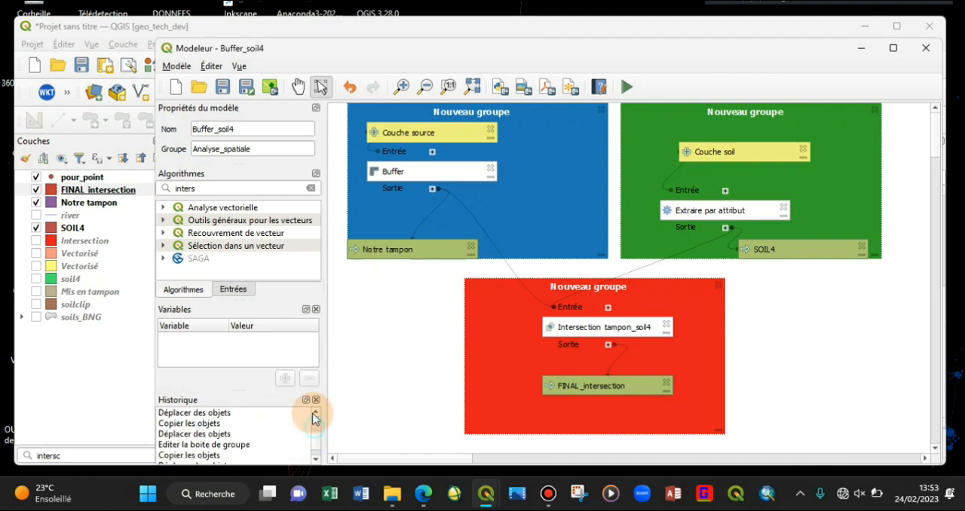
{"action": "left_click", "coordinate": [315, 399]}
{"action": "left_click", "coordinate": [317, 362]}
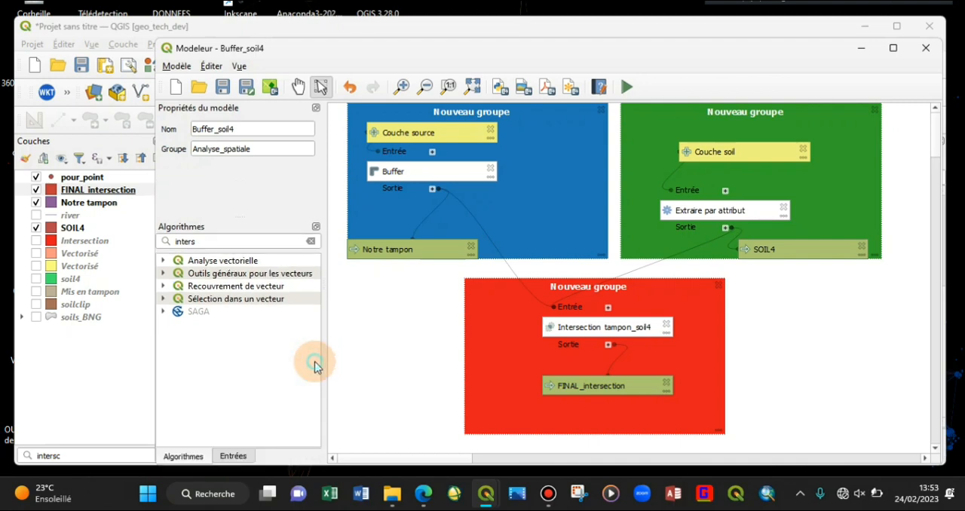
Step: Clear the search filter of the algorithm list
{"action": "left_click", "coordinate": [310, 241]}
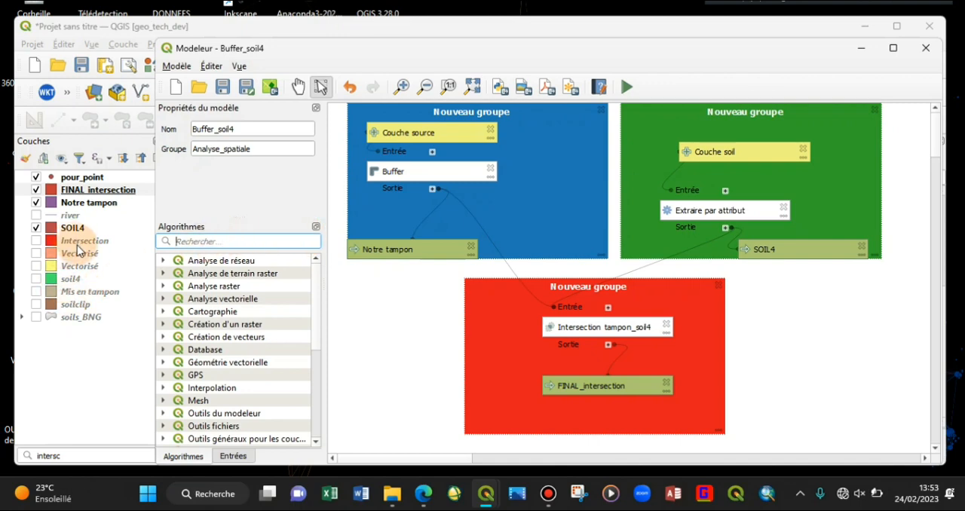
{"action": "left_click", "coordinate": [159, 242]}
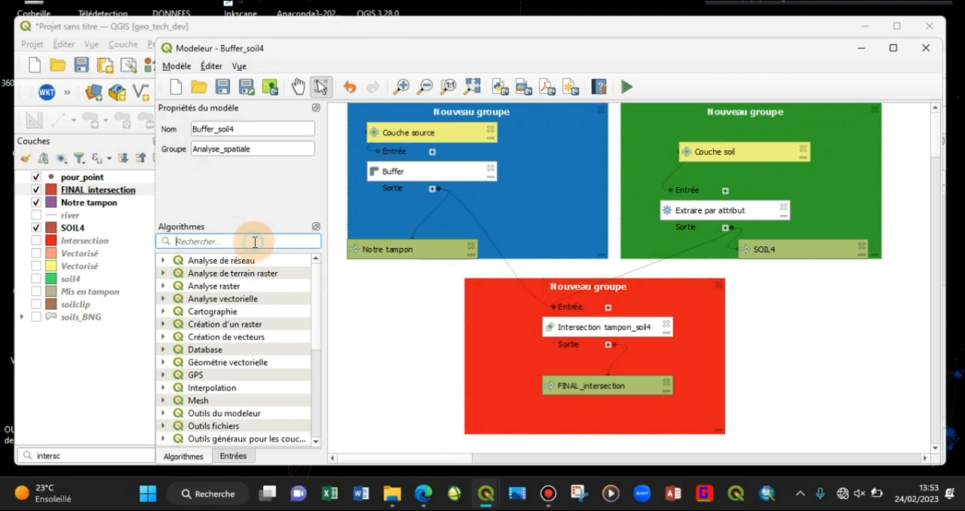
{"action": "type", "text": "couch"}
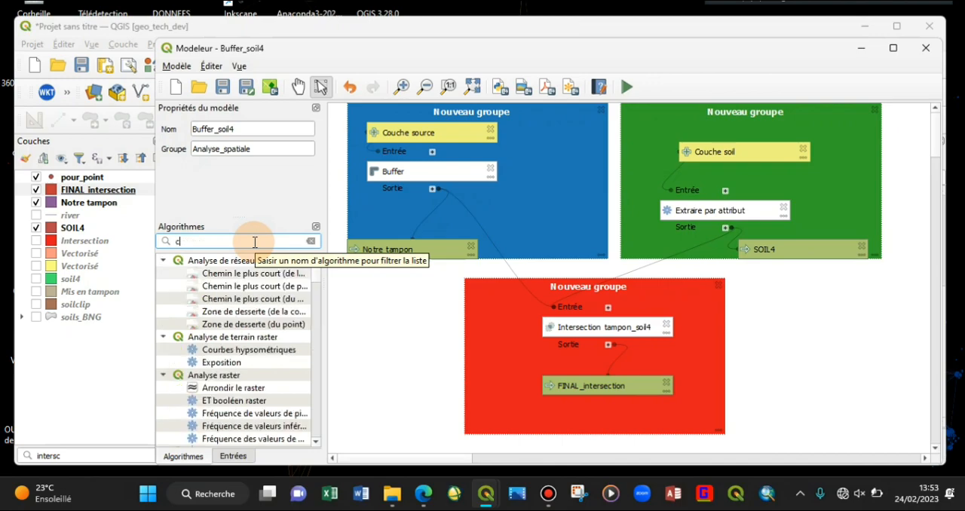
{"action": "left_click", "coordinate": [310, 242]}
Step: Add a mandatory raster layer input to the model with the description "Ma couche rater"
{"action": "left_click", "coordinate": [232, 456]}
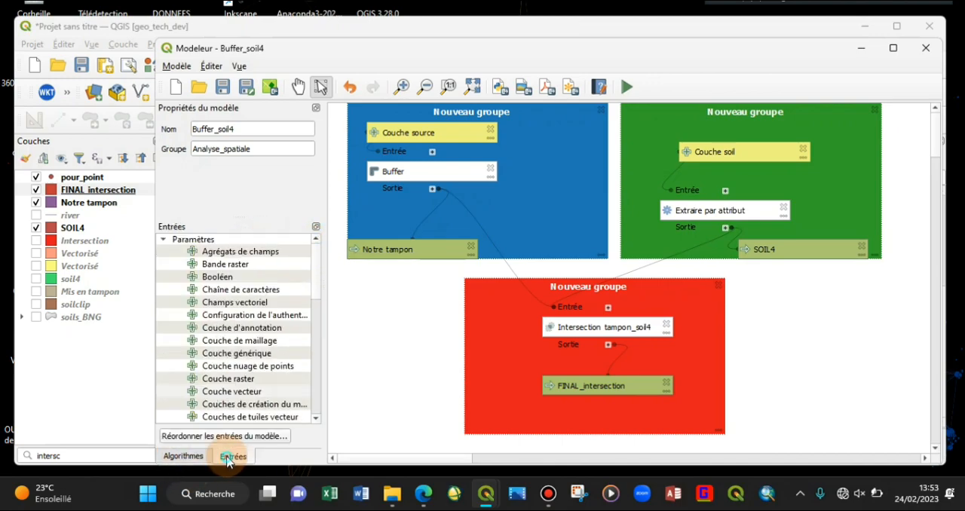
{"action": "double_click", "coordinate": [255, 378]}
{"action": "left_click", "coordinate": [572, 177]}
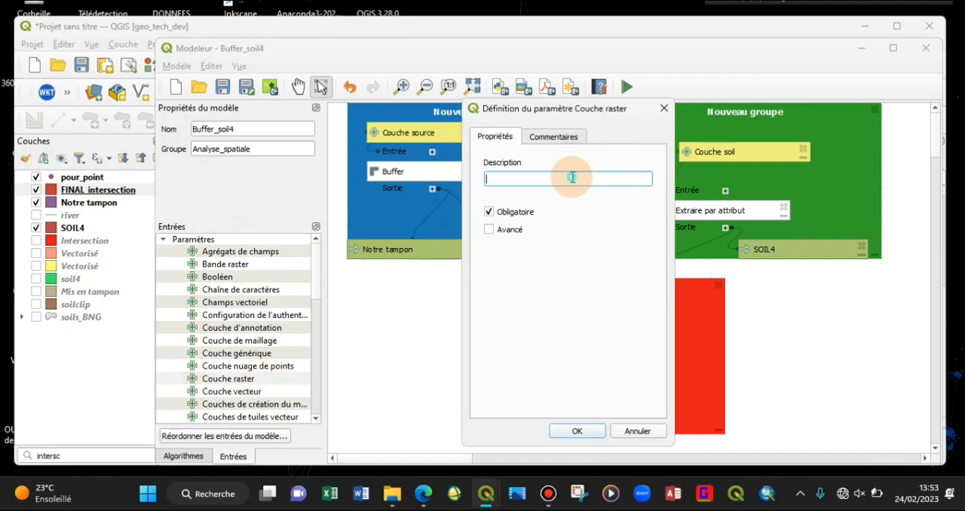
{"action": "type", "text": "Ma couche rater"}
{"action": "left_click", "coordinate": [575, 430]}
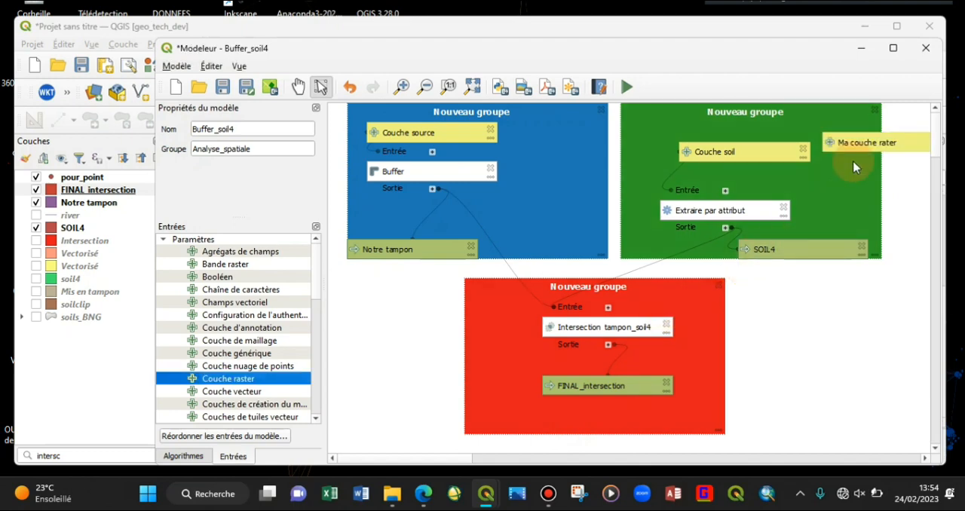
Step: Place the Ma couche rater input just below the green group, and shift the red group with its elements to the left
{"action": "left_click_drag", "start_coordinate": [850, 144], "coordinate": [793, 307]}
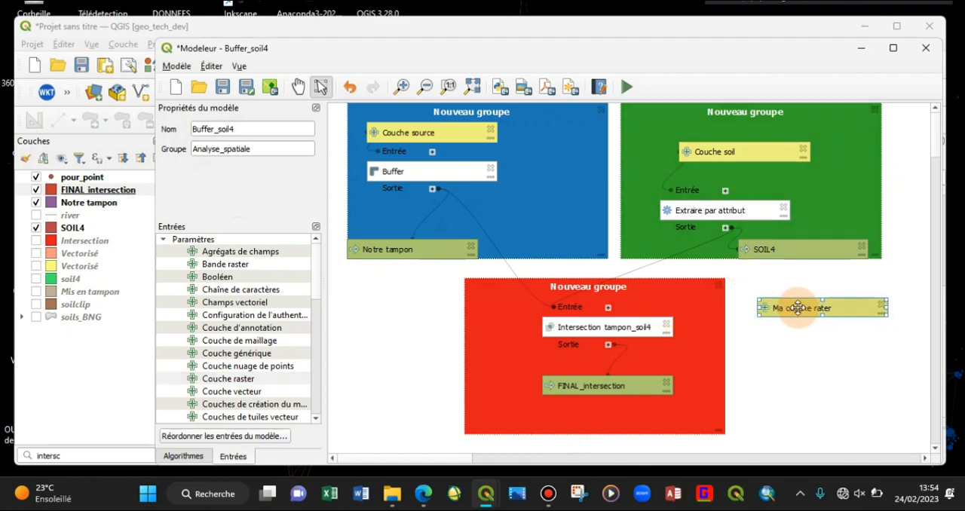
{"action": "left_click_drag", "start_coordinate": [486, 293], "coordinate": [445, 323]}
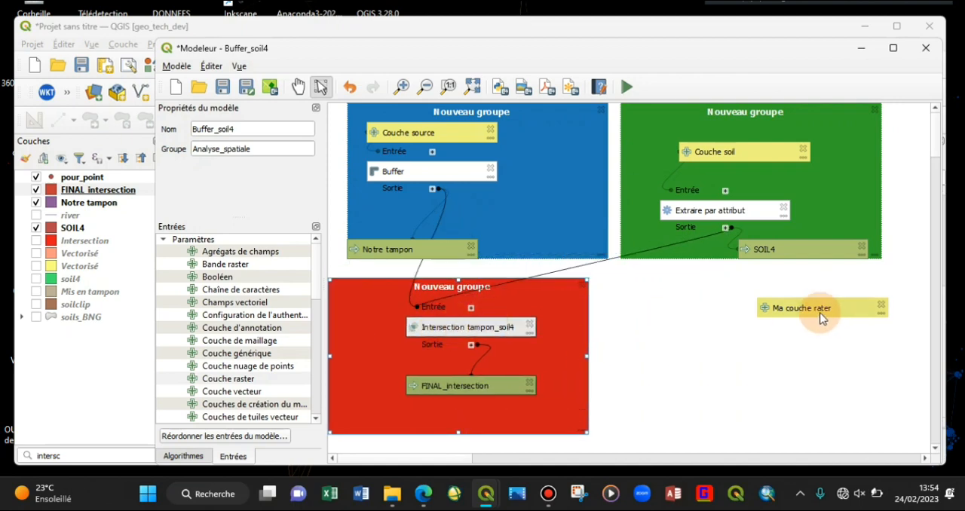
{"action": "left_click_drag", "start_coordinate": [832, 312], "coordinate": [761, 292]}
{"action": "left_click", "coordinate": [588, 360]}
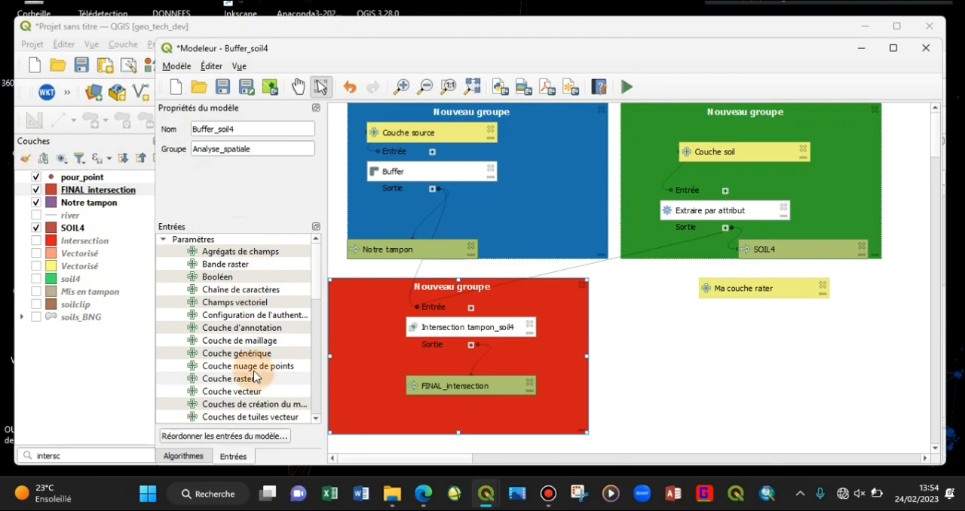
Step: Search the algorithms for "calcula" and open the settings of Raster calculator from the Analyse raster group for the model
{"action": "left_click", "coordinate": [183, 456]}
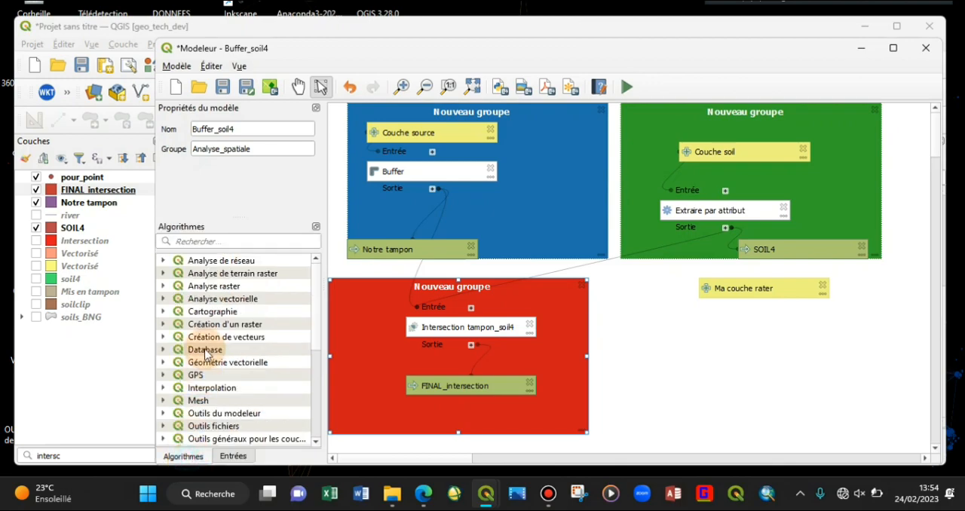
{"action": "left_click", "coordinate": [232, 242]}
{"action": "type", "text": "calcult"}
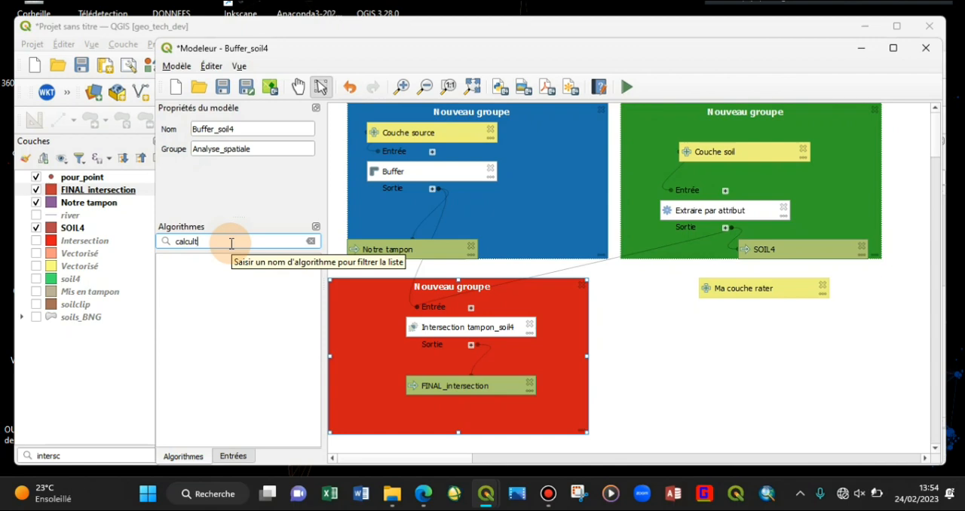
{"action": "key", "text": "BackSpace"}
{"action": "type", "text": "a"}
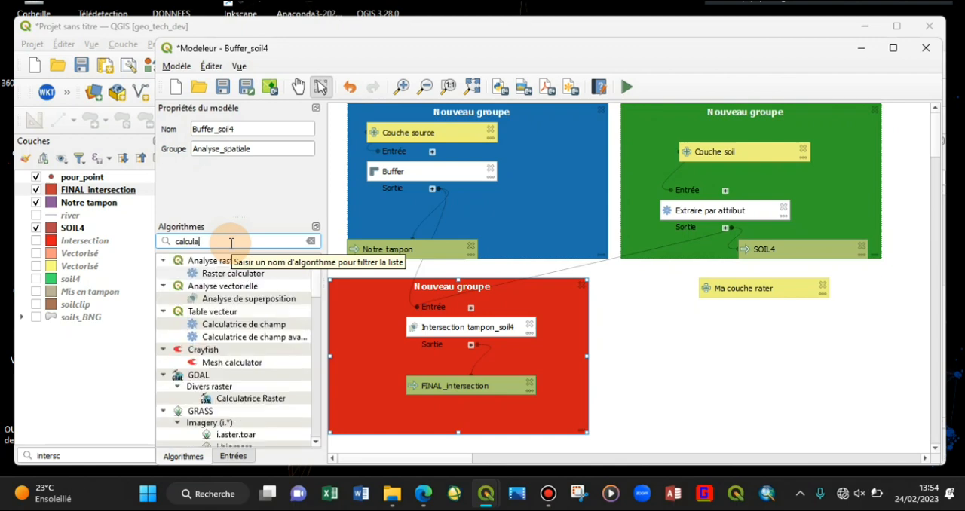
{"action": "left_click", "coordinate": [260, 272]}
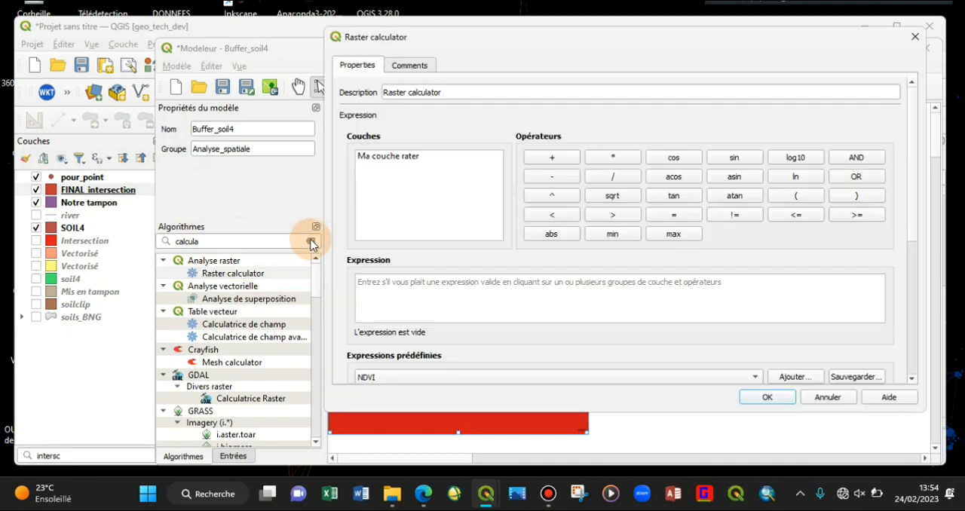
Step: Build the raster calculator expression "Ma couche rater@1"<500 from the model's raster input
{"action": "left_click", "coordinate": [440, 95]}
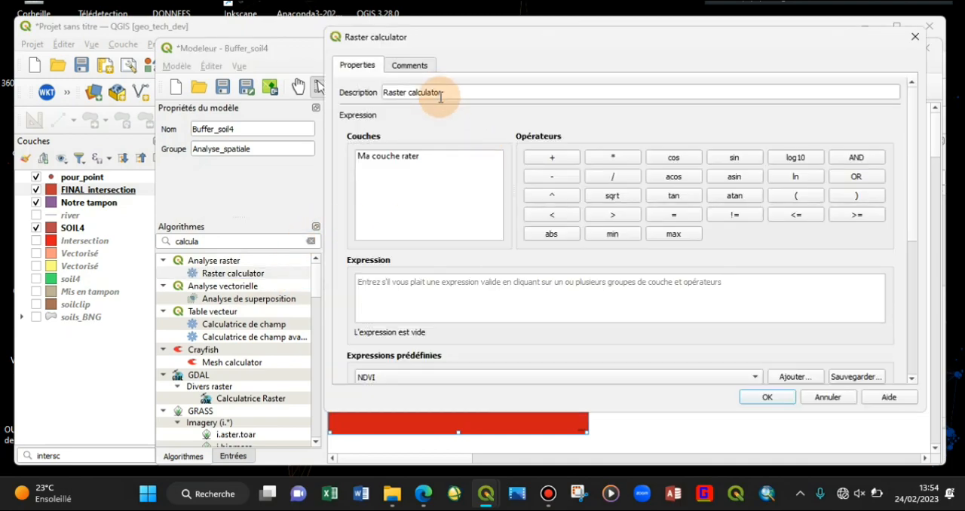
{"action": "left_click", "coordinate": [418, 156]}
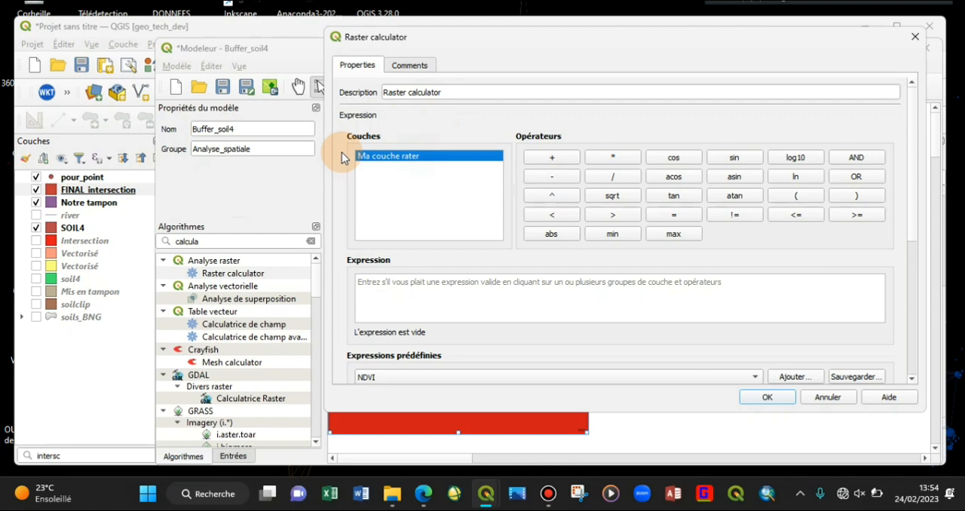
{"action": "double_click", "coordinate": [422, 156]}
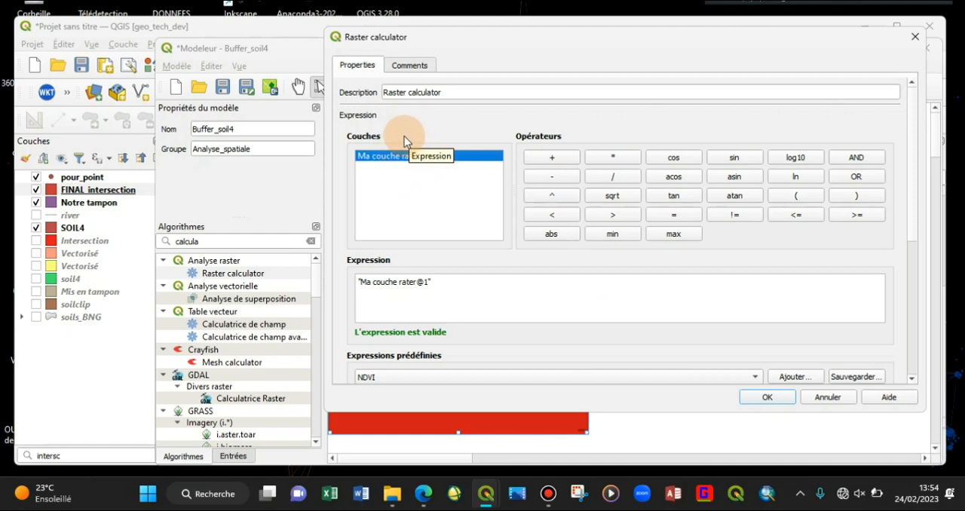
{"action": "left_click", "coordinate": [512, 289]}
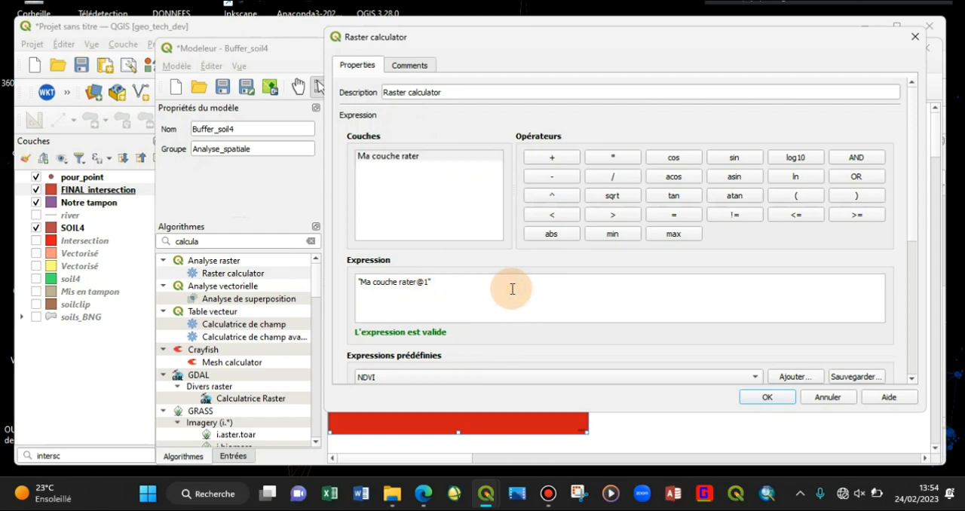
{"action": "type", "text": "<500"}
{"action": "left_click_drag", "start_coordinate": [914, 228], "coordinate": [897, 375]}
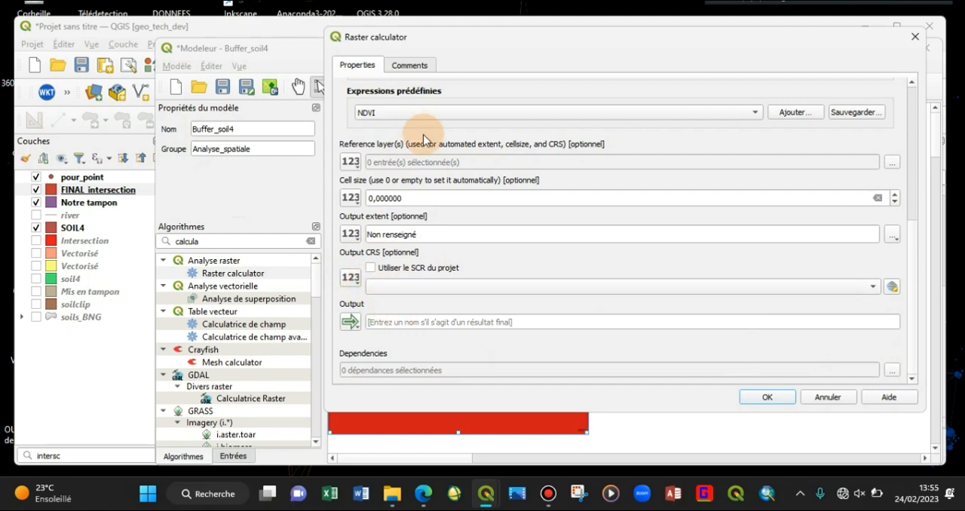
Step: Name the raster calculator output ALT_500, add the algorithm to the model, and place it just below the Ma couche rater input
{"action": "left_click", "coordinate": [414, 323]}
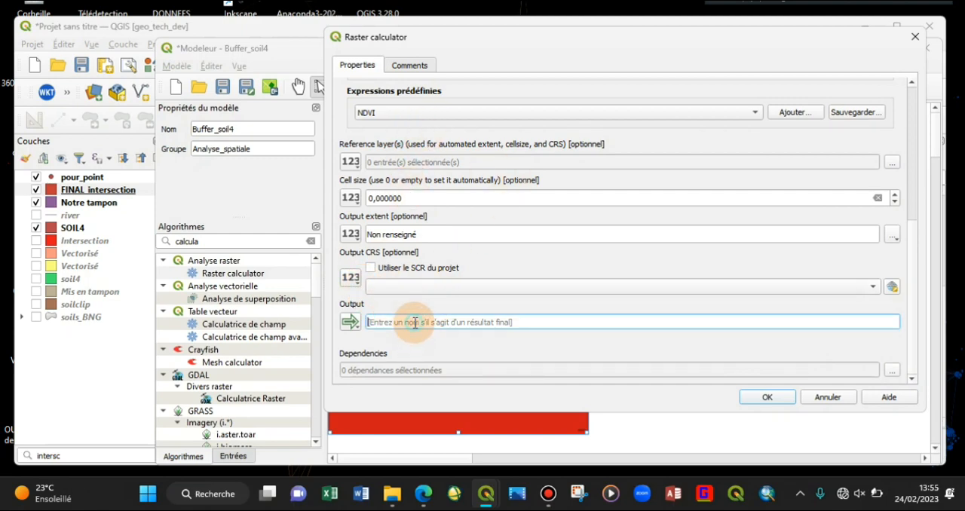
{"action": "type", "text": "R"}
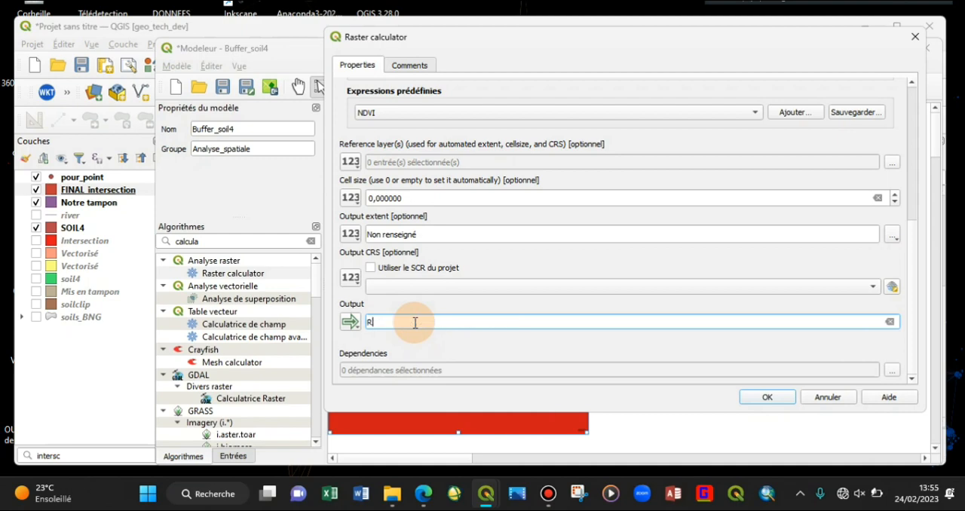
{"action": "key", "text": "BackSpace"}
{"action": "type", "text": "ALT_500"}
{"action": "left_click", "coordinate": [772, 393]}
{"action": "left_click_drag", "start_coordinate": [861, 395], "coordinate": [741, 350]}
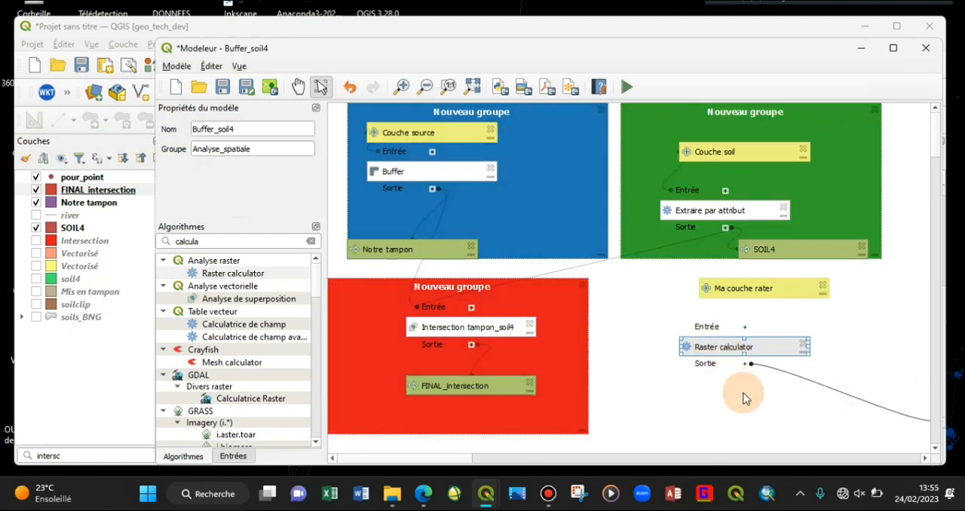
Step: Correct the raster input's description to "Ma couche raster"
{"action": "double_click", "coordinate": [750, 291]}
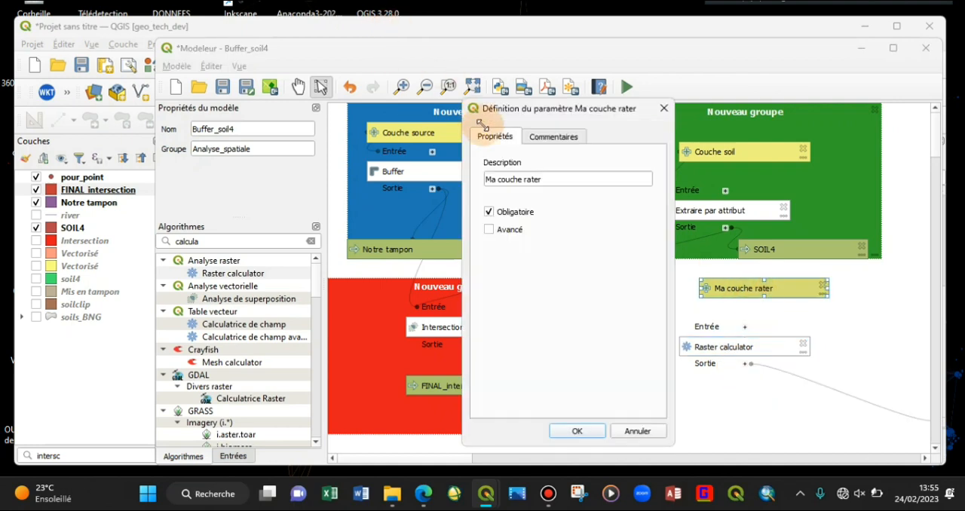
{"action": "left_click", "coordinate": [533, 181]}
{"action": "type", "text": "s"}
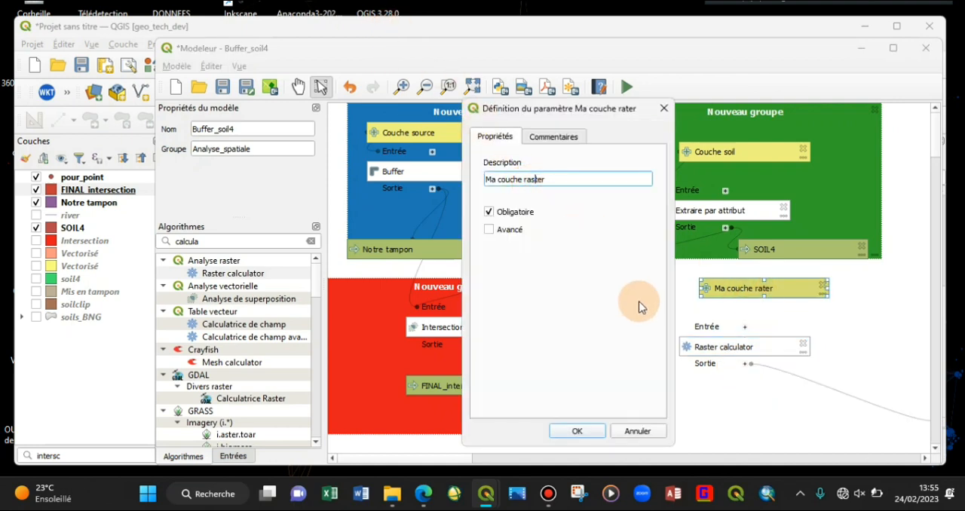
{"action": "left_click", "coordinate": [577, 431]}
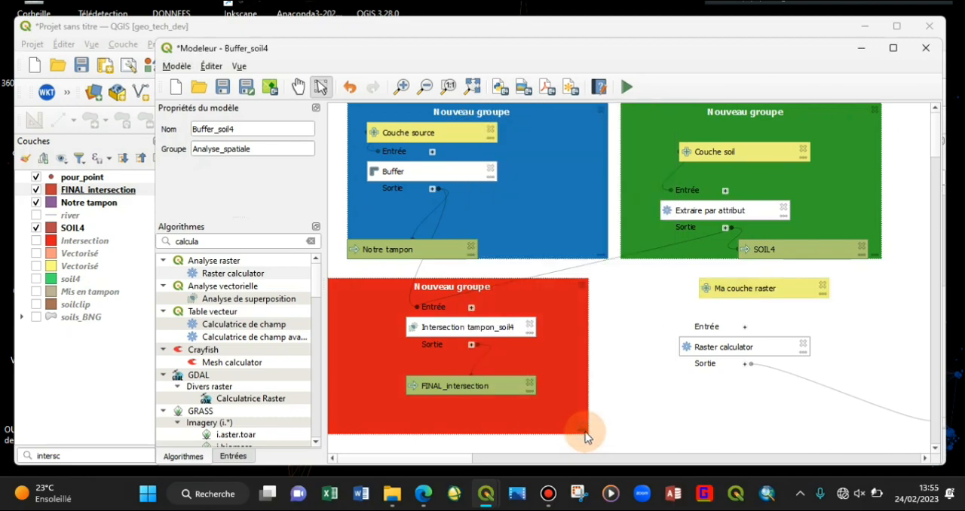
Step: Replace the misspelled layer reference in the Raster calculator expression with the renamed input, giving "Ma couche raster@1"<500
{"action": "double_click", "coordinate": [741, 348]}
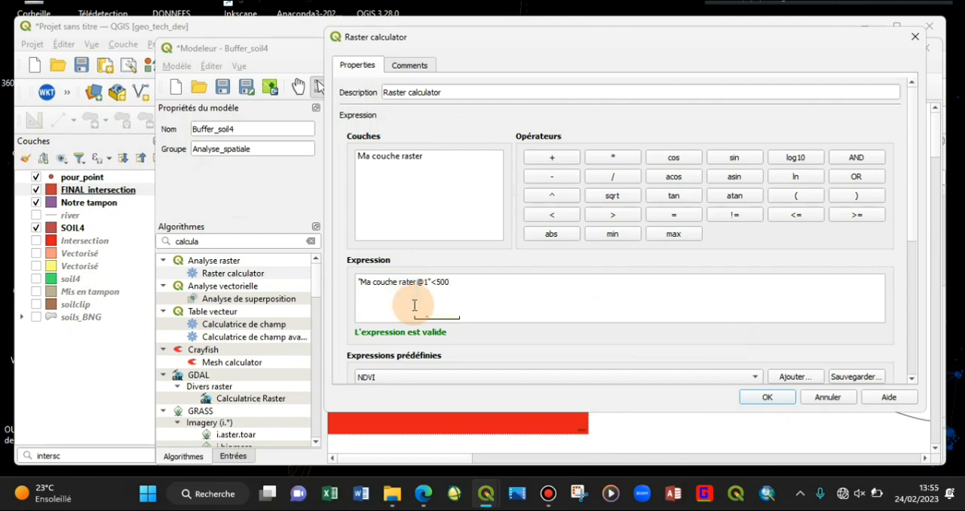
{"action": "left_click", "coordinate": [820, 405]}
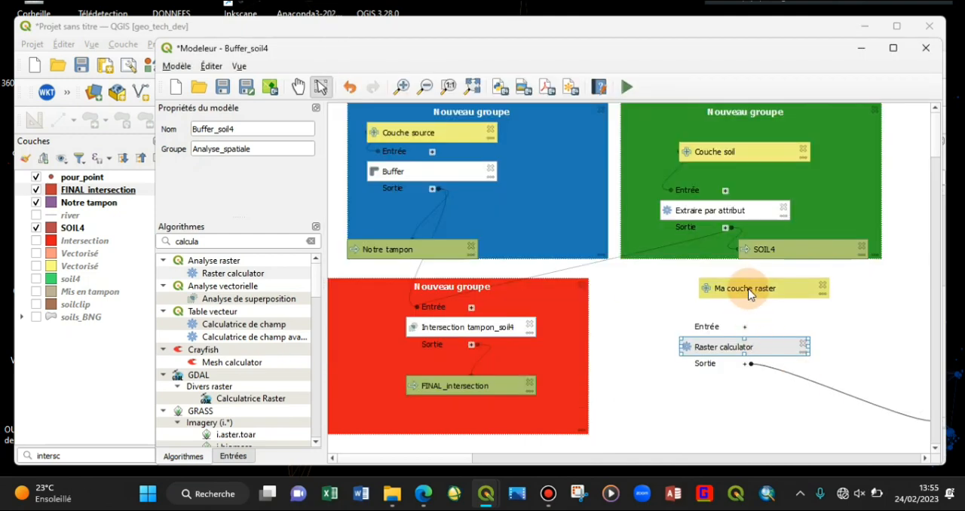
{"action": "double_click", "coordinate": [748, 348]}
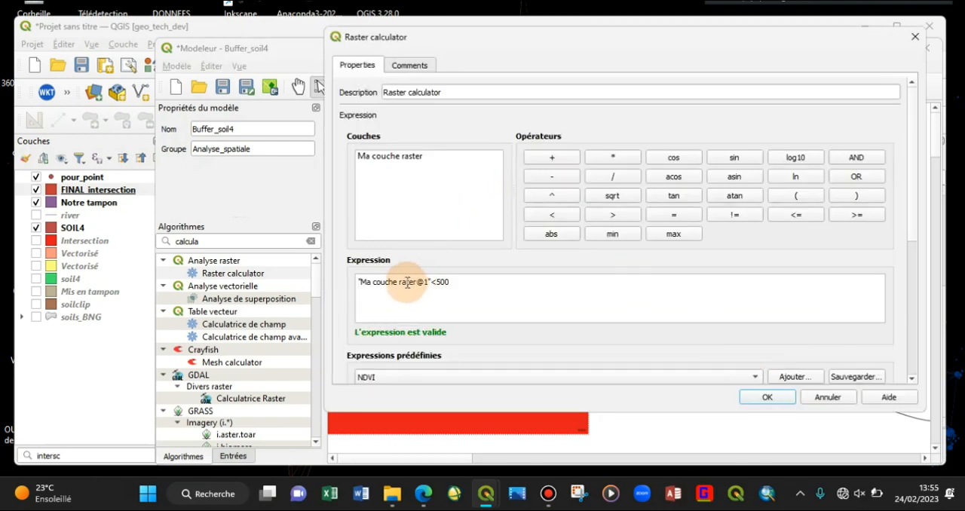
{"action": "left_click_drag", "start_coordinate": [424, 282], "coordinate": [309, 272]}
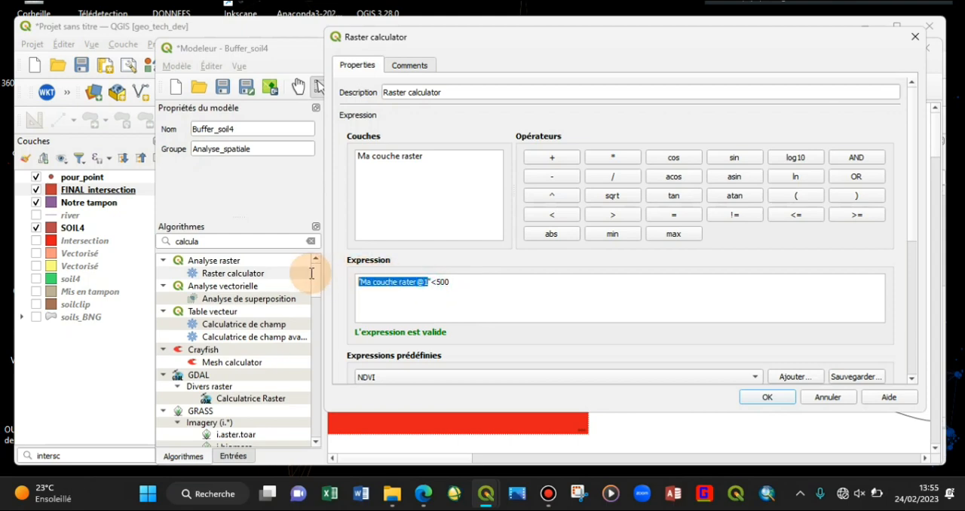
{"action": "left_click", "coordinate": [426, 283]}
{"action": "left_click_drag", "start_coordinate": [426, 283], "coordinate": [306, 260]}
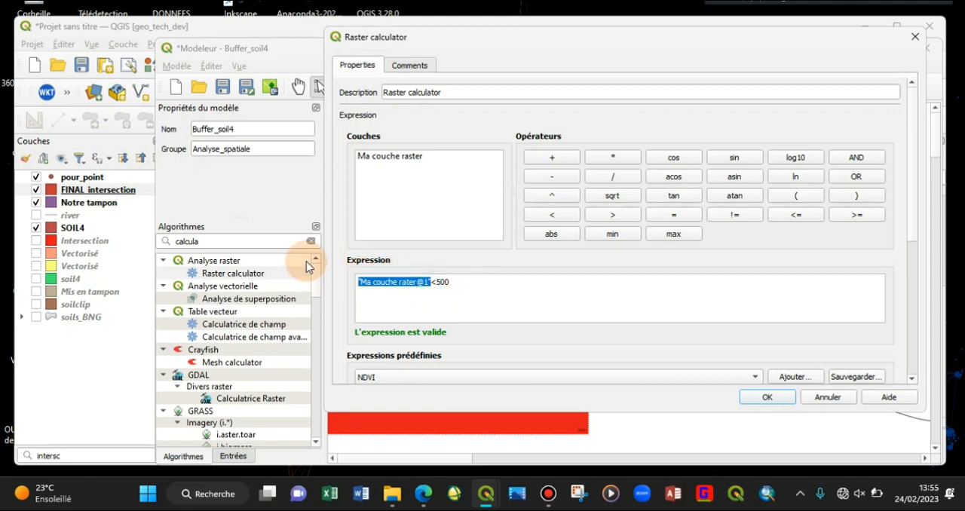
{"action": "double_click", "coordinate": [427, 156]}
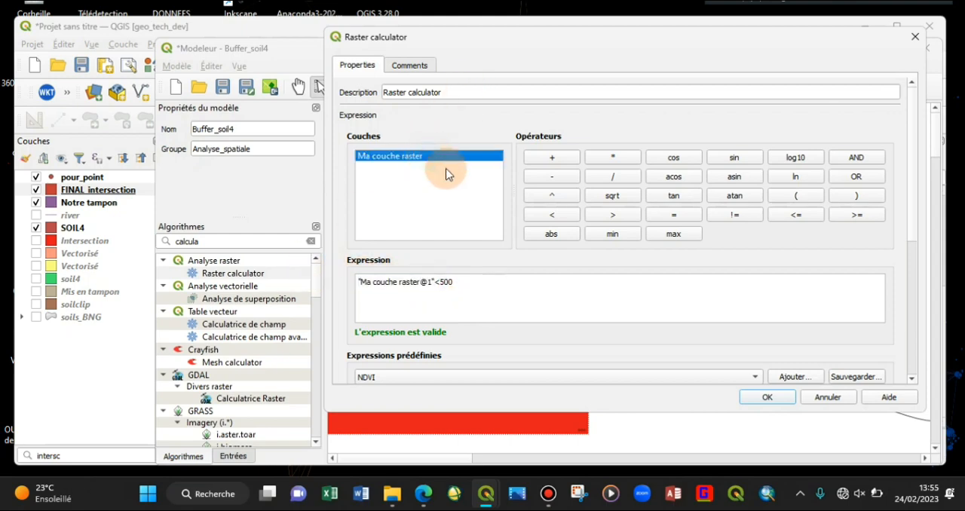
{"action": "left_click", "coordinate": [772, 397]}
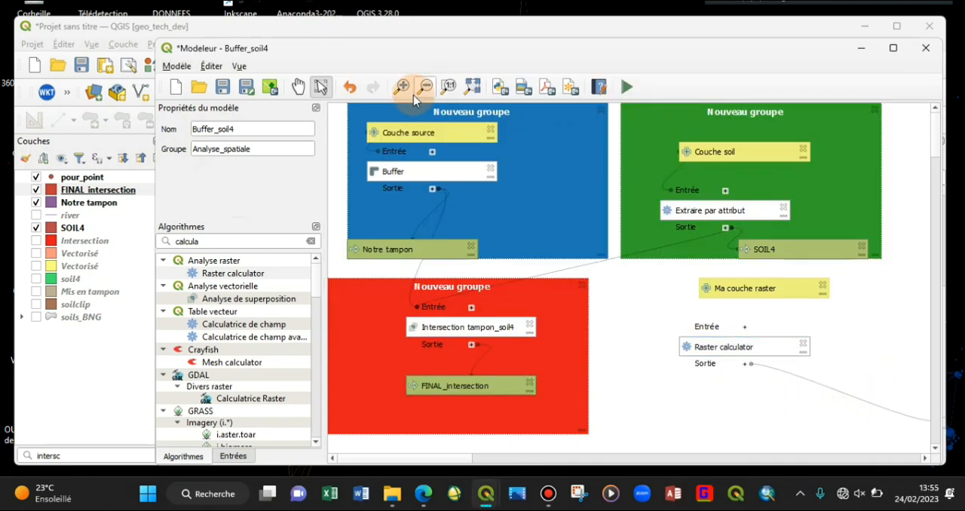
Step: Place the ALT_500 output just below the Raster calculator algorithm in the model
{"action": "left_click", "coordinate": [472, 87]}
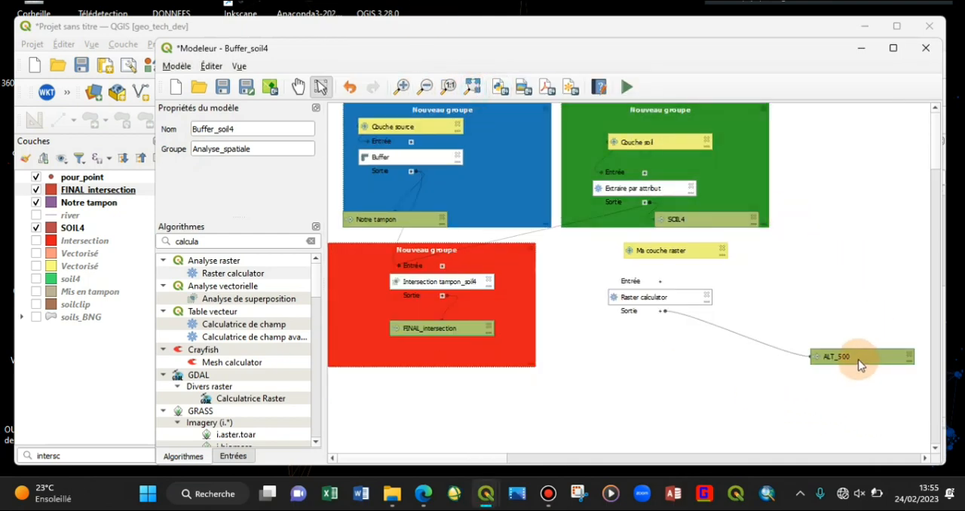
{"action": "left_click_drag", "start_coordinate": [861, 359], "coordinate": [697, 345]}
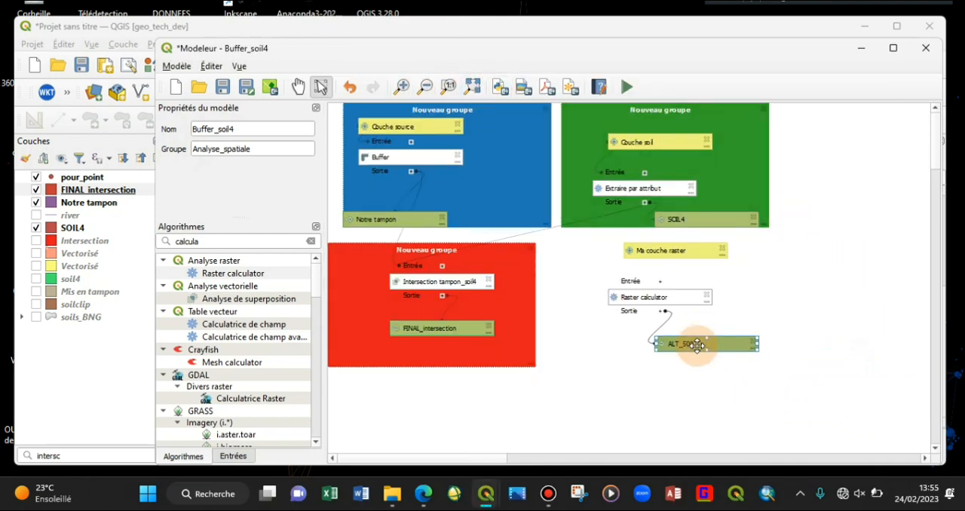